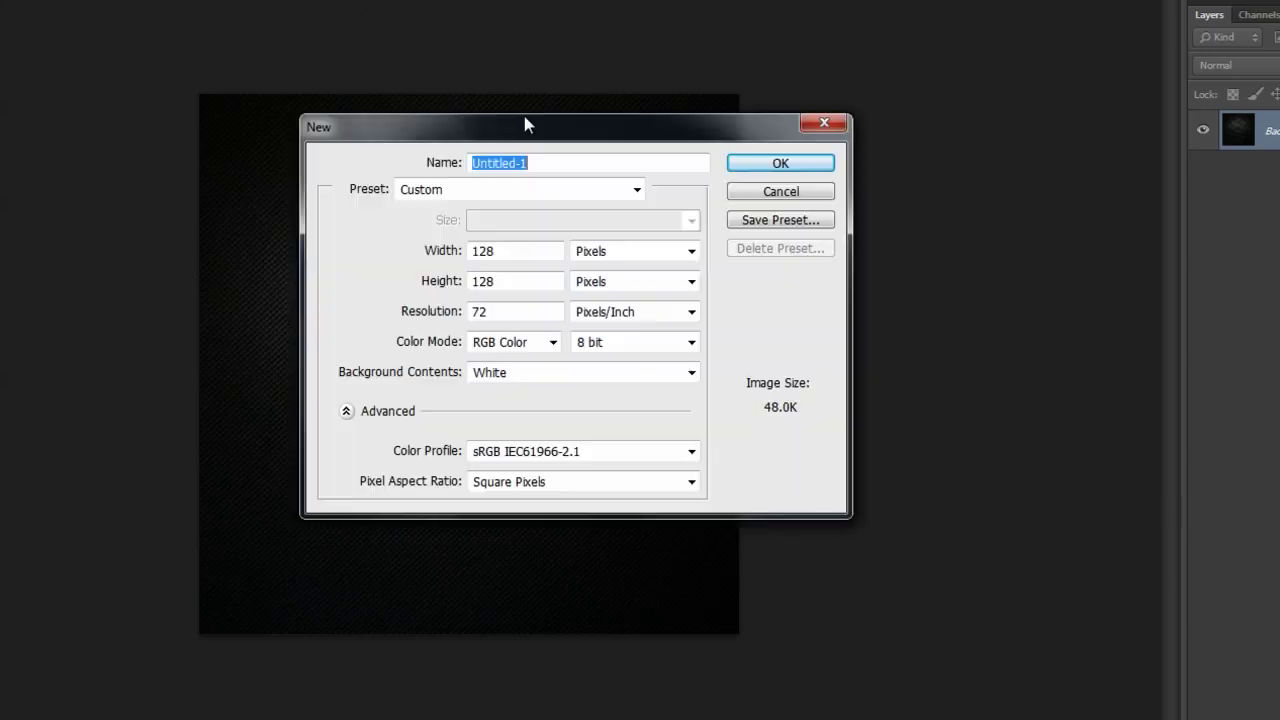
# - Create a new 640 x 640 px document
pyautogui.press('Tab')
pyautogui.press('Tab')
pyautogui.write('640')
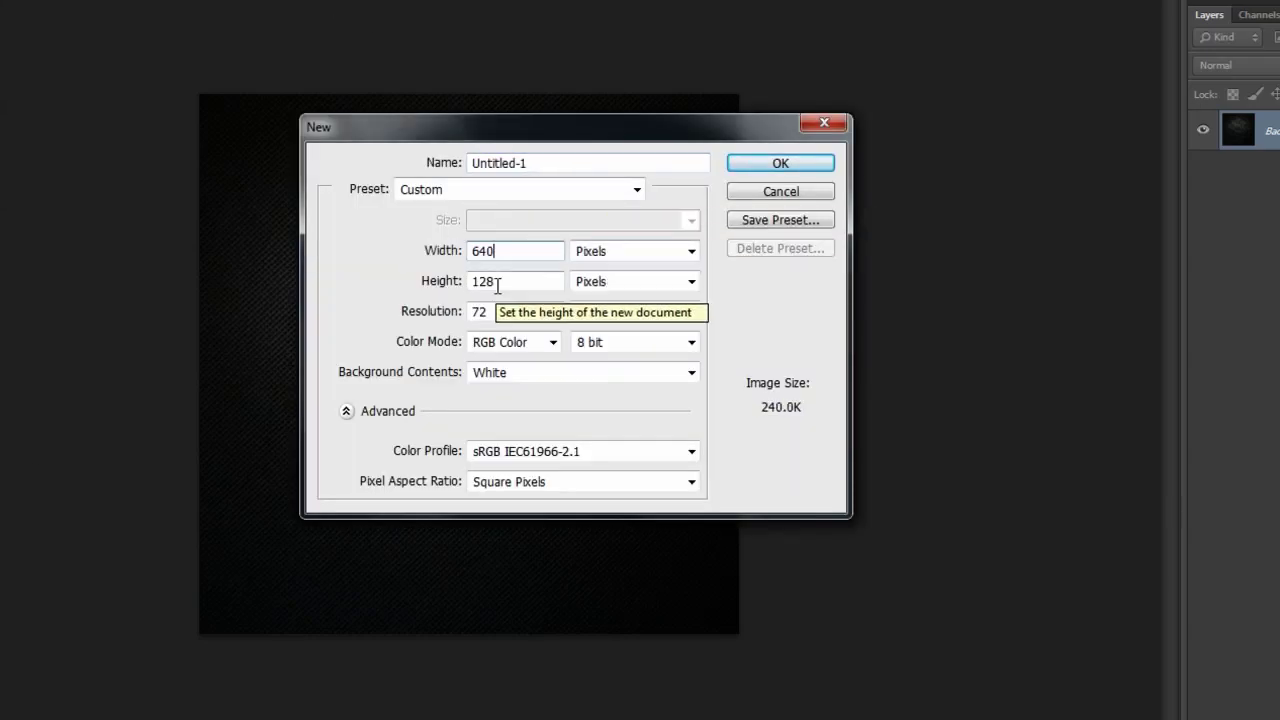
pyautogui.press('Tab')
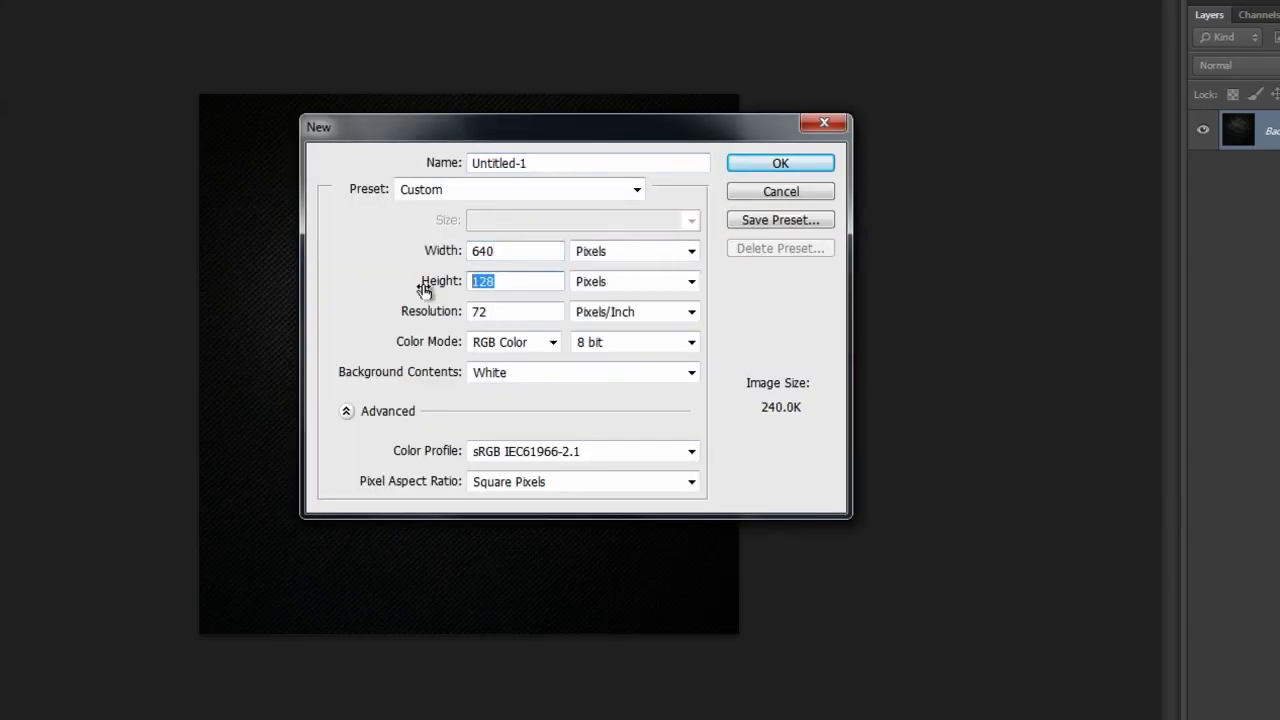
pyautogui.write('640')
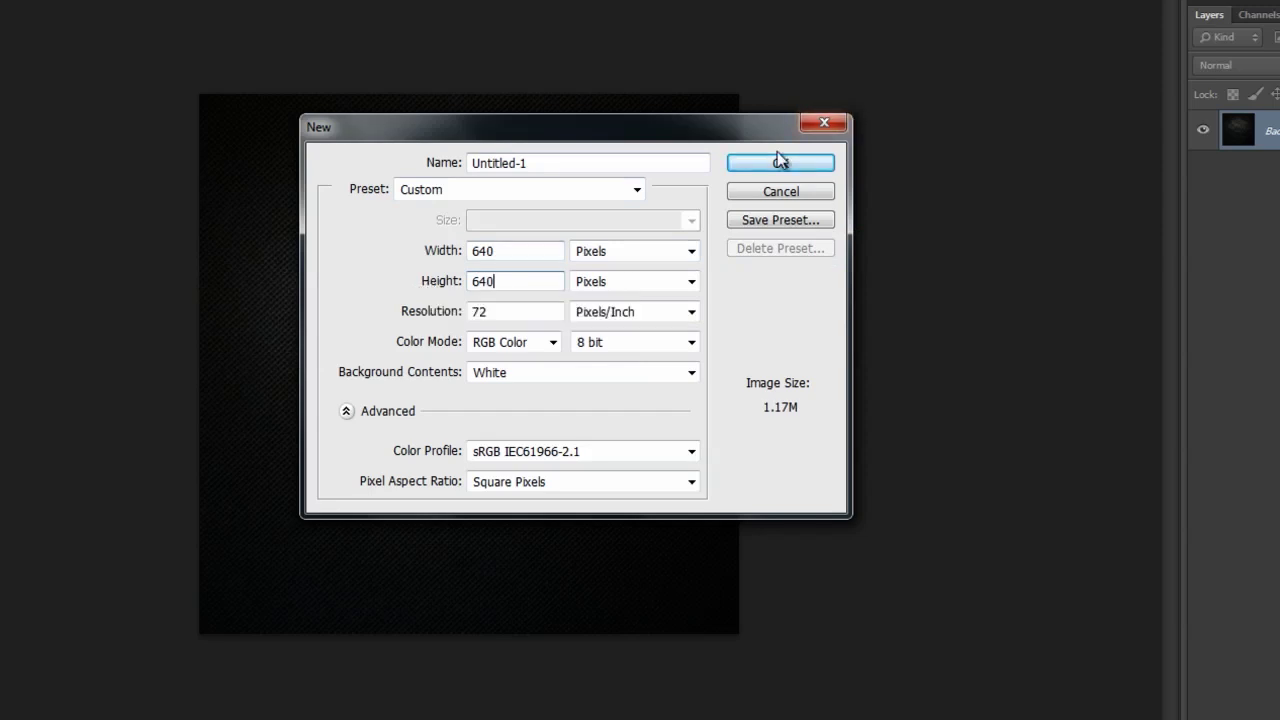
pyautogui.click(780, 163)
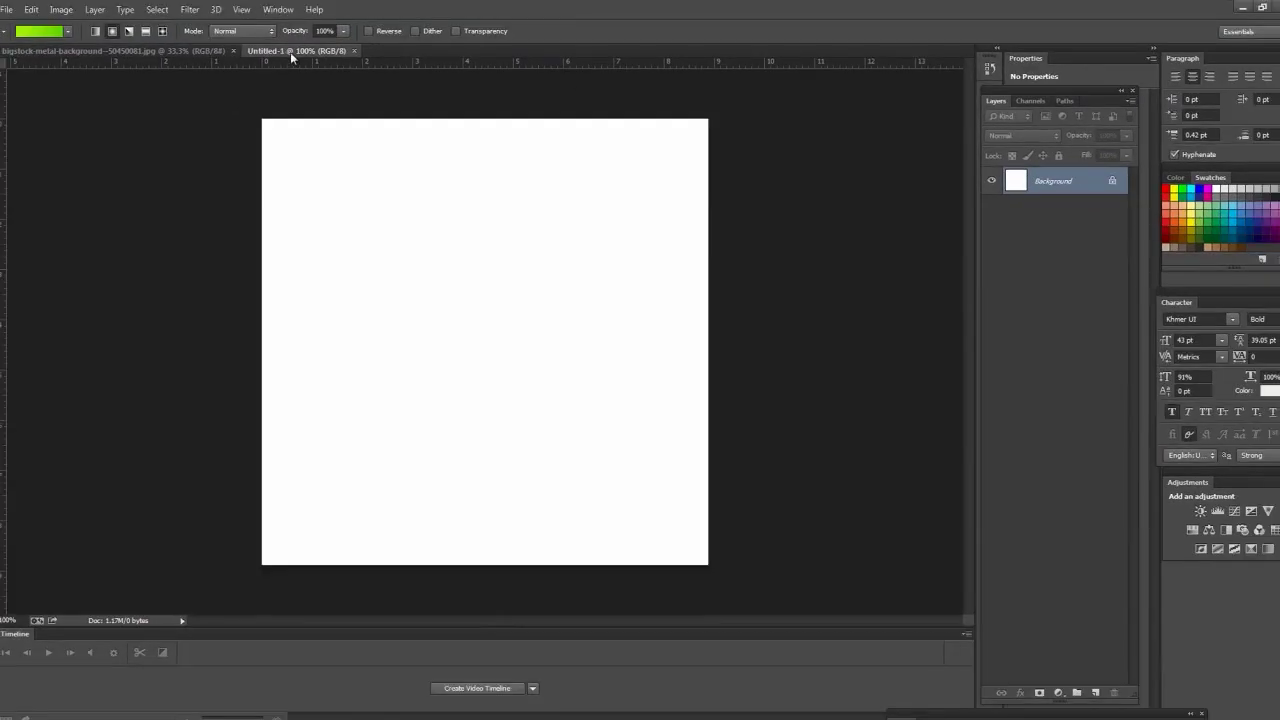
# - Drag the dark metal texture into the new document as Layer 1
pyautogui.moveTo(290, 50); pyautogui.dragTo(606, 110)
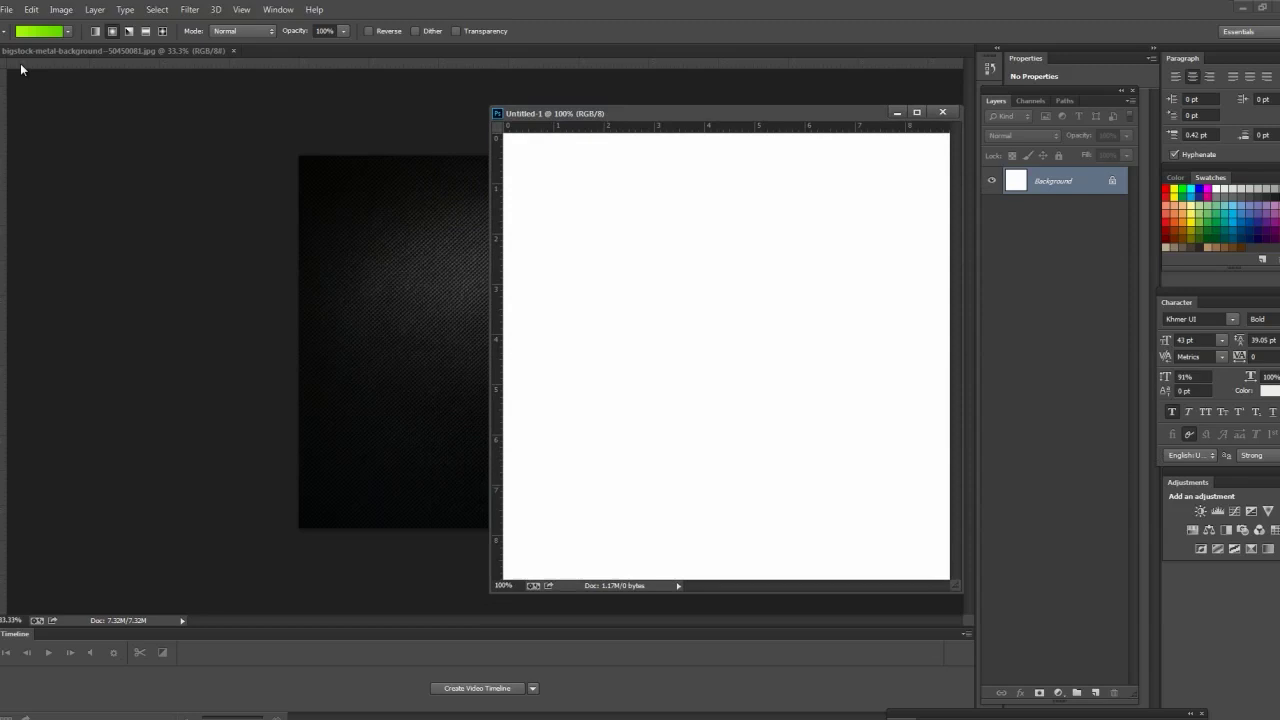
pyautogui.press('v')
pyautogui.moveTo(424, 318); pyautogui.dragTo(694, 355)
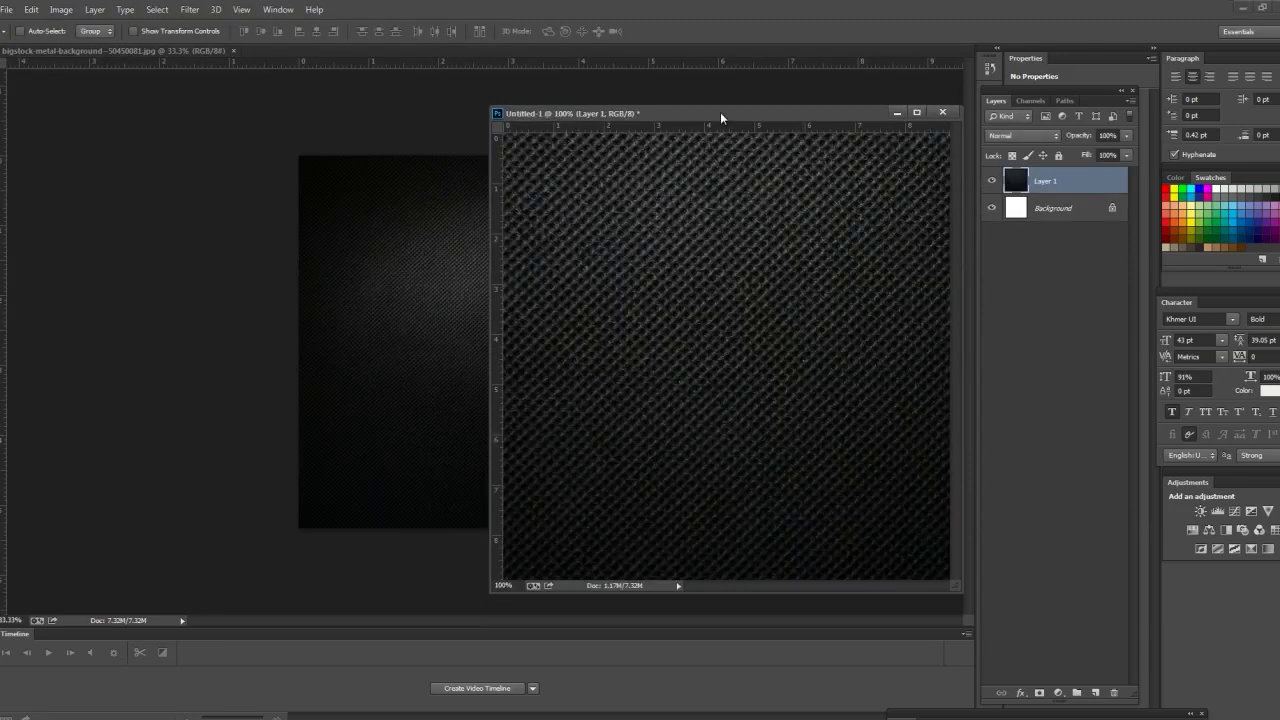
pyautogui.moveTo(720, 112); pyautogui.dragTo(350, 101)
# - Free-transform the texture layer, setting its height to 50%
pyautogui.hotkey('ctrl', 't')
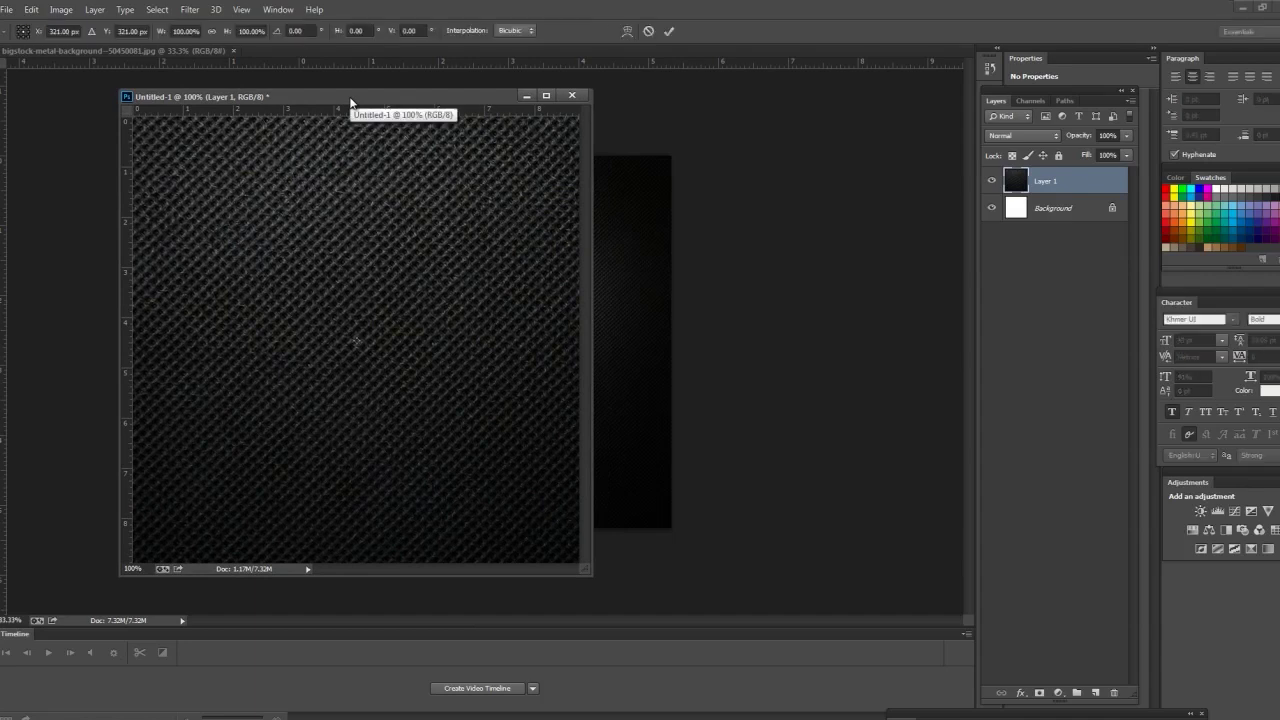
pyautogui.moveTo(593, 572); pyautogui.dragTo(788, 642)
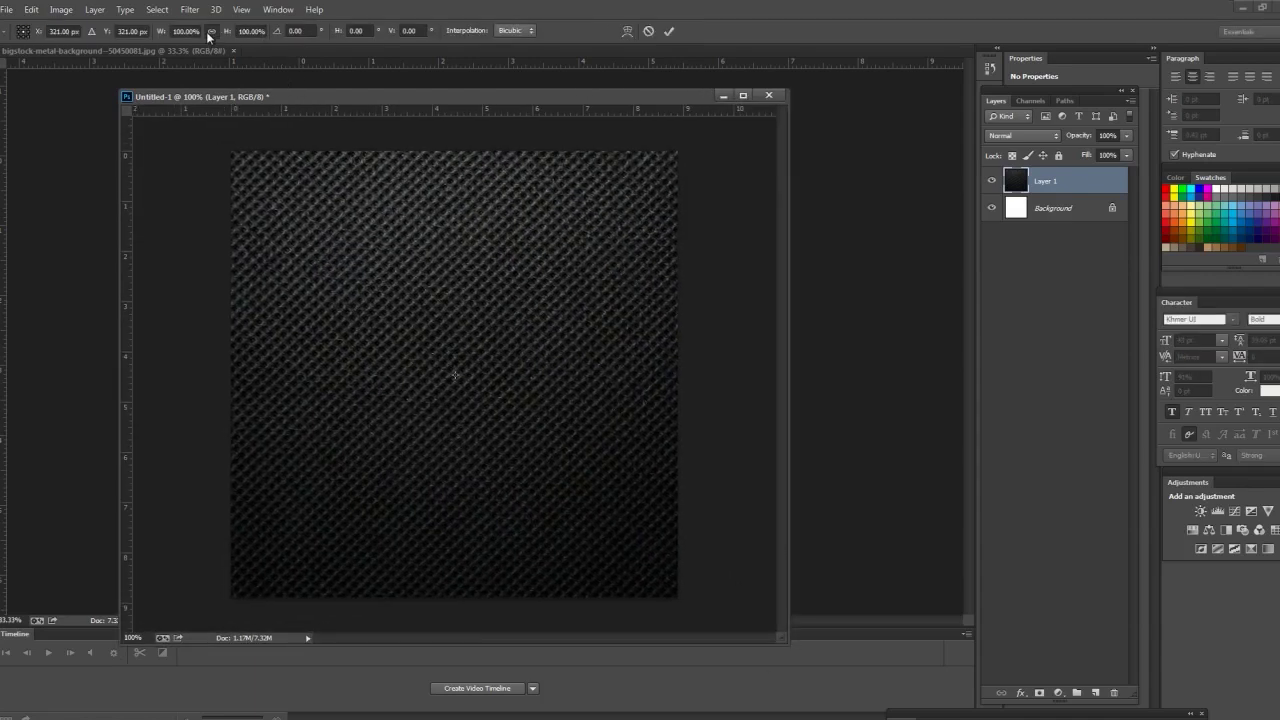
pyautogui.click(248, 31)
pyautogui.write('50')
pyautogui.moveTo(256, 172); pyautogui.dragTo(254, 202)
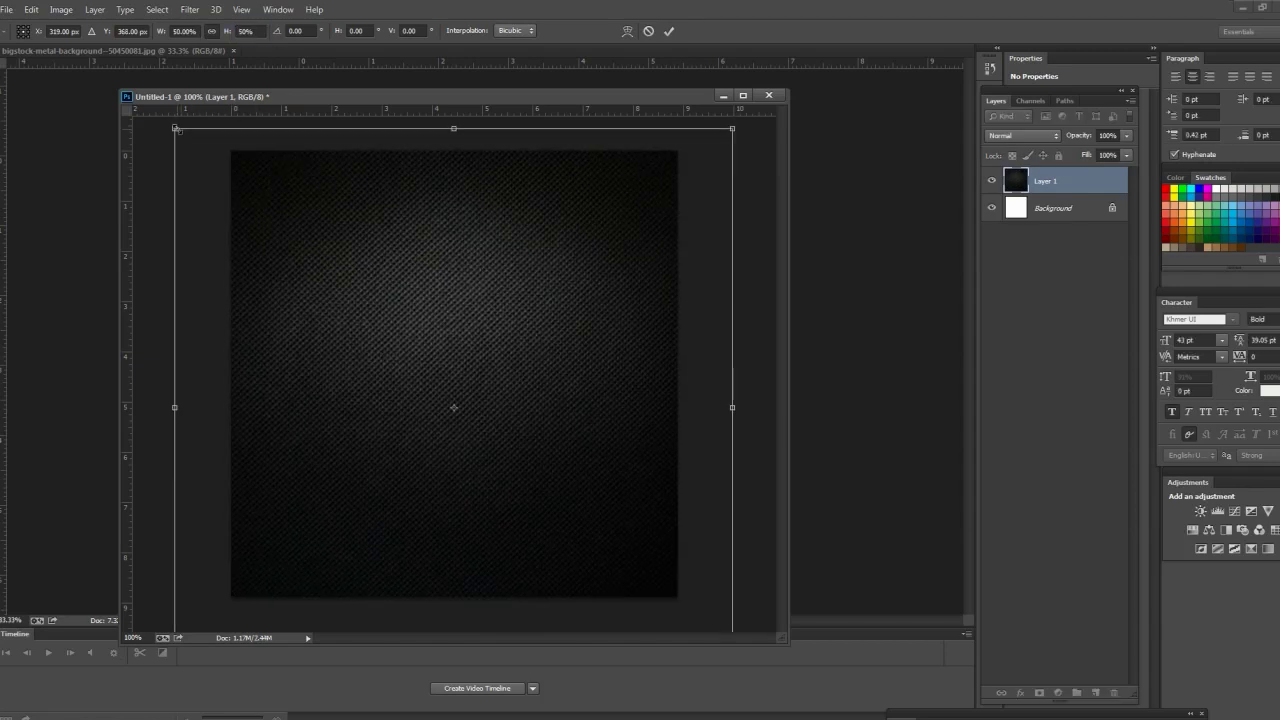
# - Shrink the texture by its corners to about 40.63% so it covers the canvas, and commit
pyautogui.moveTo(176, 130); pyautogui.dragTo(234, 196)
pyautogui.moveTo(529, 324); pyautogui.dragTo(492, 277)
pyautogui.moveTo(690, 147); pyautogui.dragTo(686, 151)
pyautogui.moveTo(285, 205); pyautogui.dragTo(294, 188)
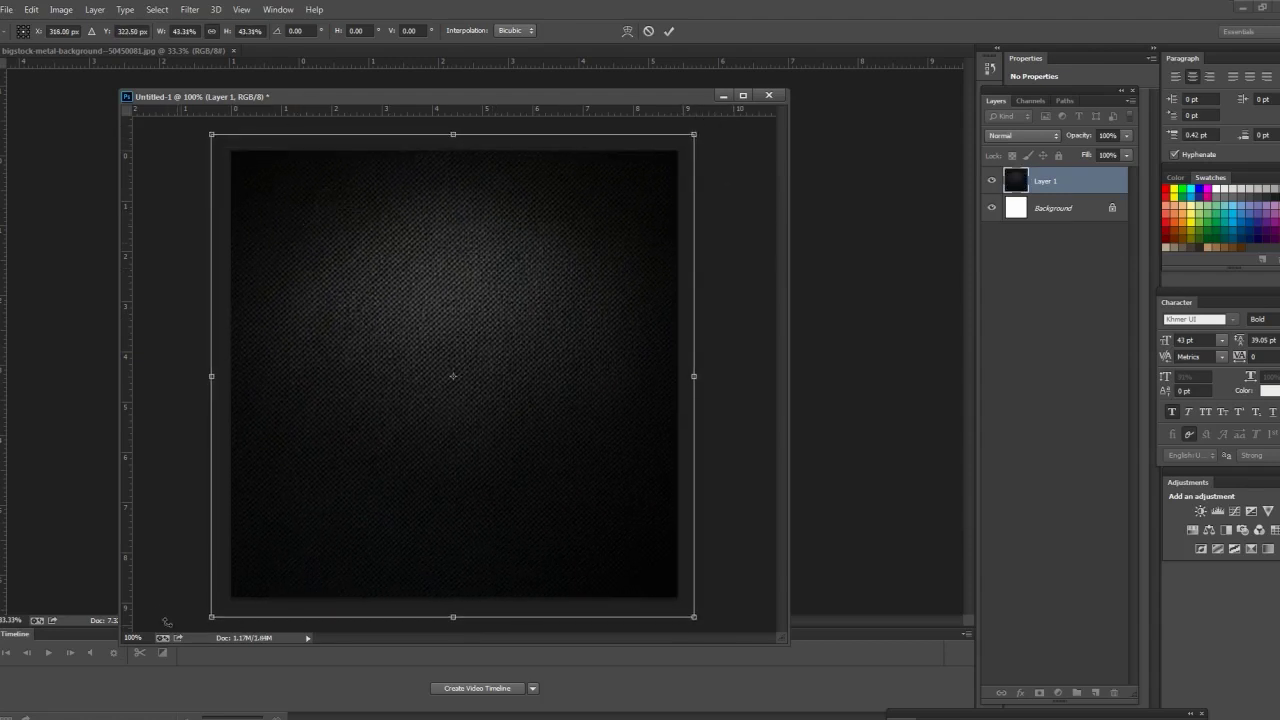
pyautogui.moveTo(211, 616); pyautogui.dragTo(228, 600)
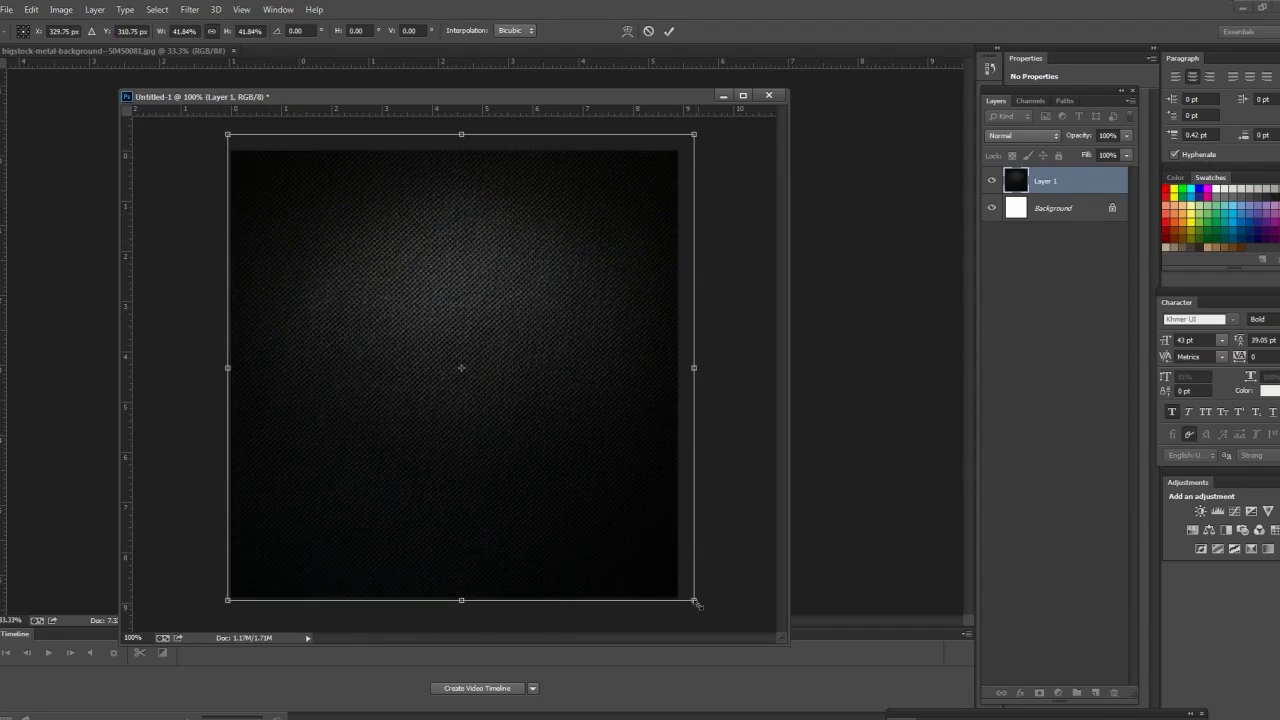
pyautogui.moveTo(697, 604); pyautogui.dragTo(680, 587)
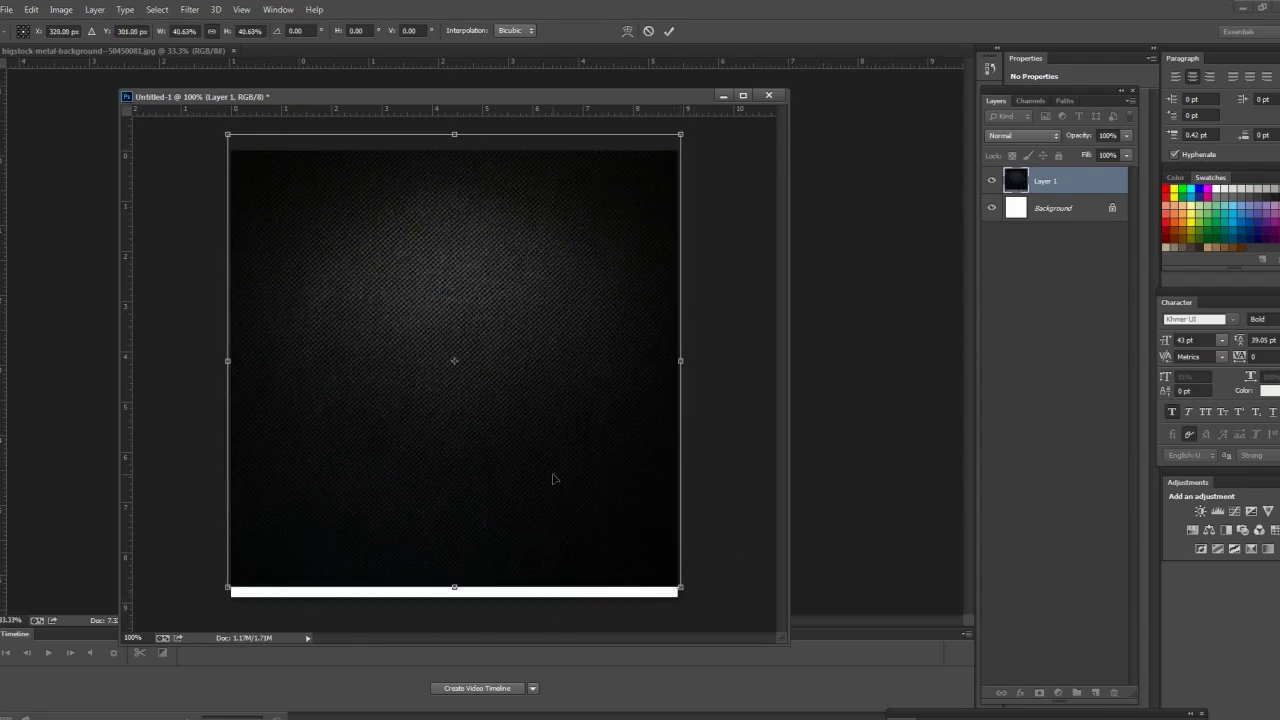
pyautogui.moveTo(553, 478); pyautogui.dragTo(553, 492)
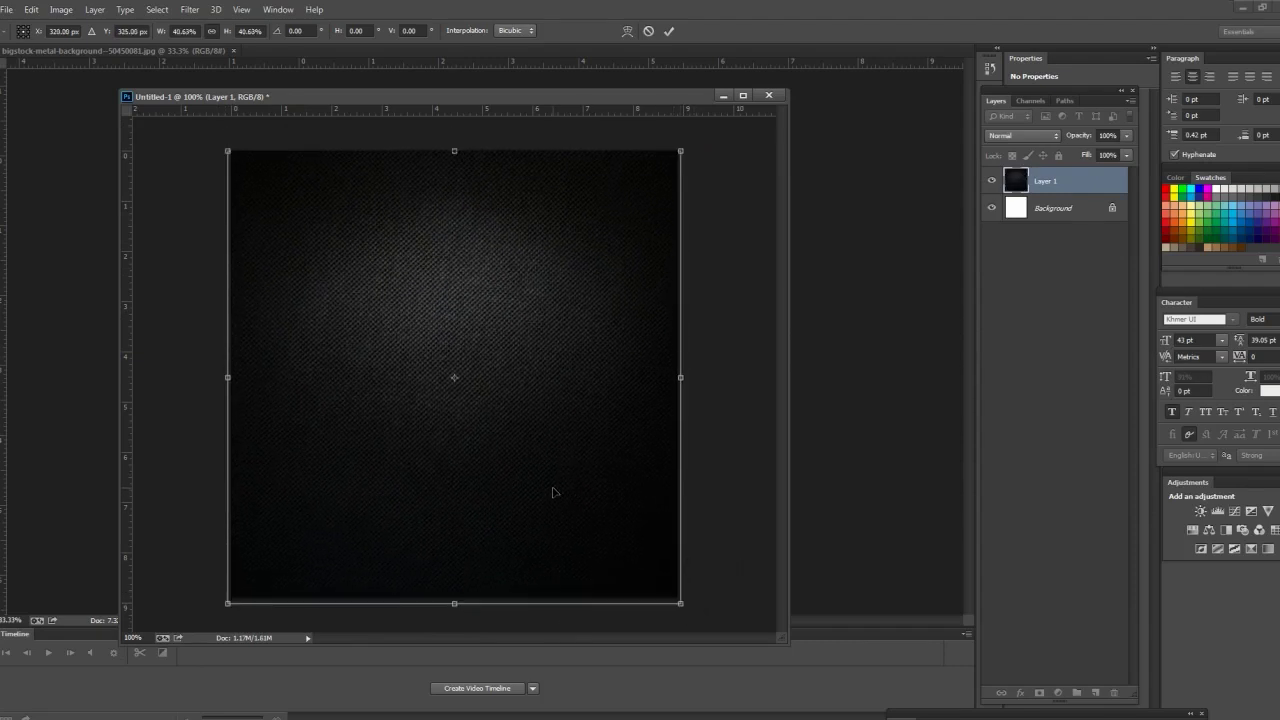
pyautogui.press('Return')
# - Save a flattened TIFF copy of the dark background named BG1
pyautogui.hotkey('ctrl', 'shift', 's')
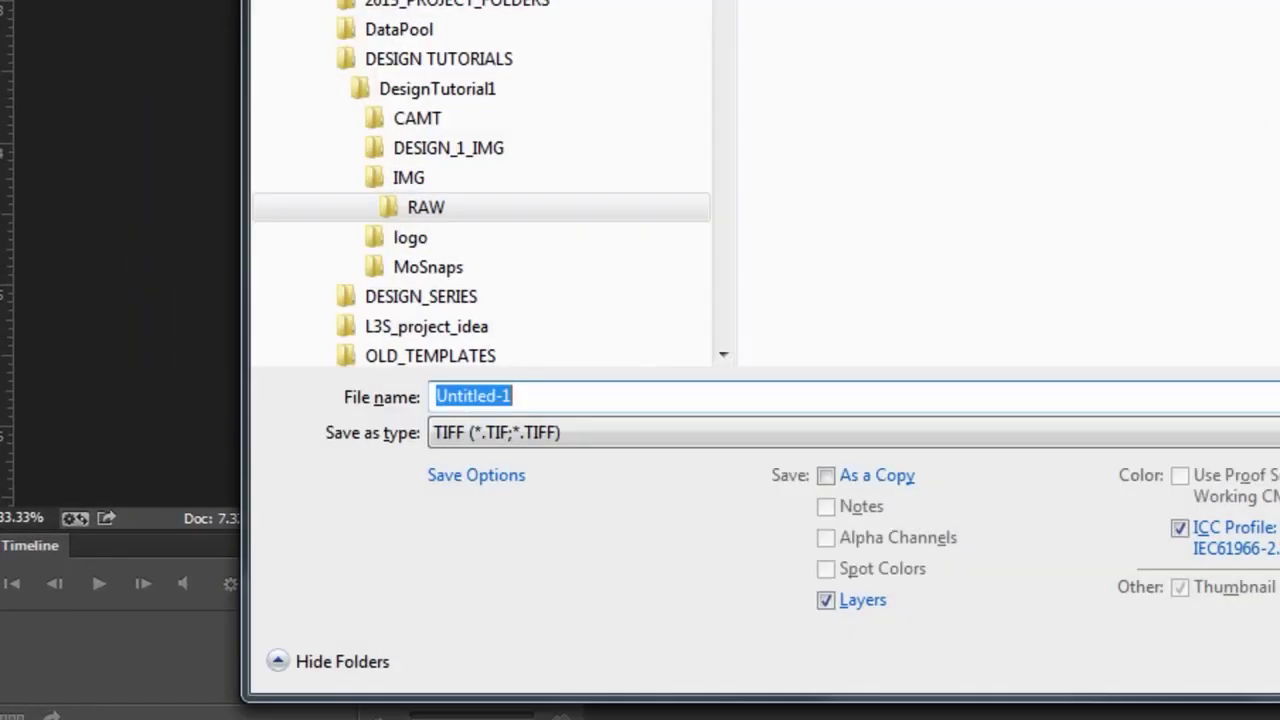
pyautogui.write('bg')
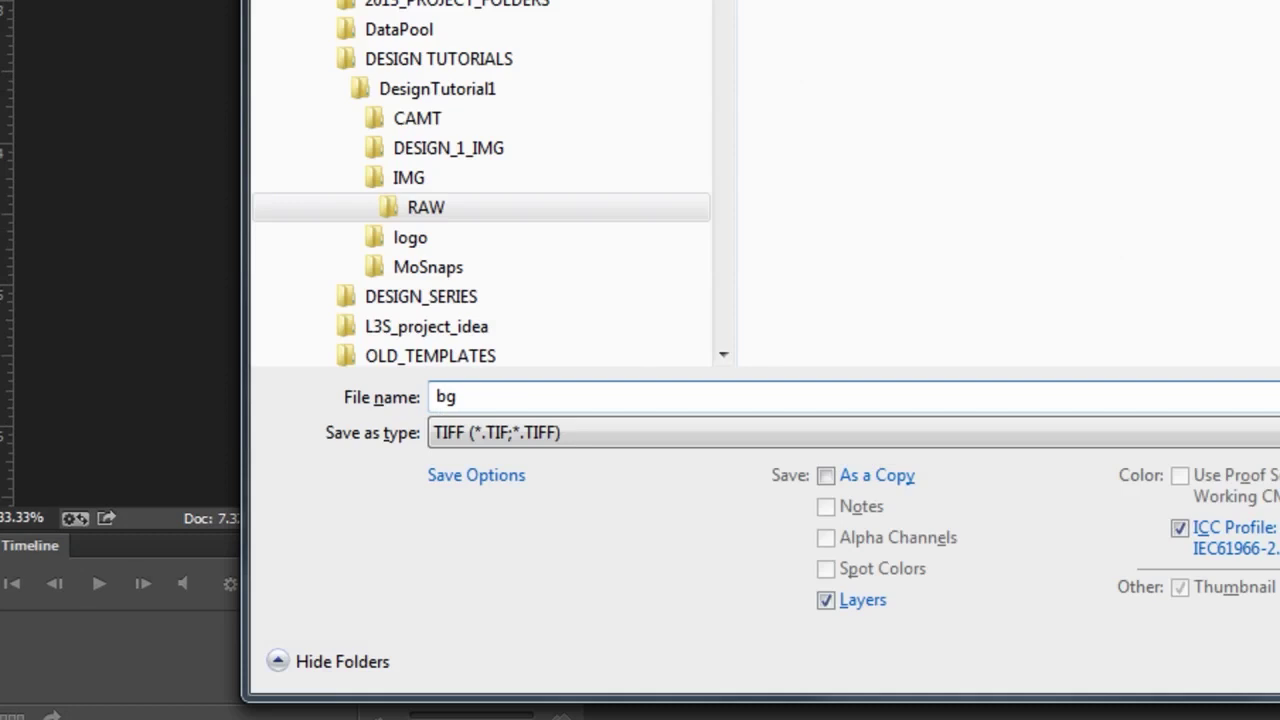
pyautogui.press('BackSpace')
pyautogui.press('BackSpace')
pyautogui.write('BG1')
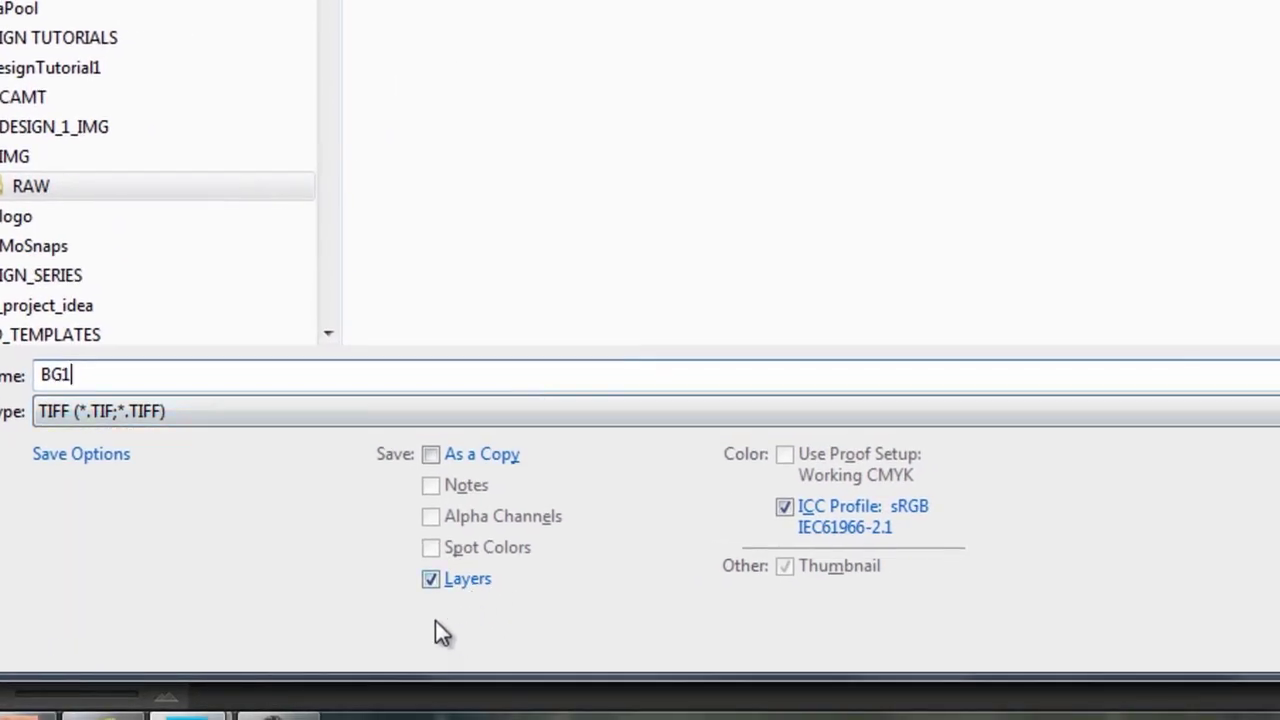
pyautogui.click(430, 580)
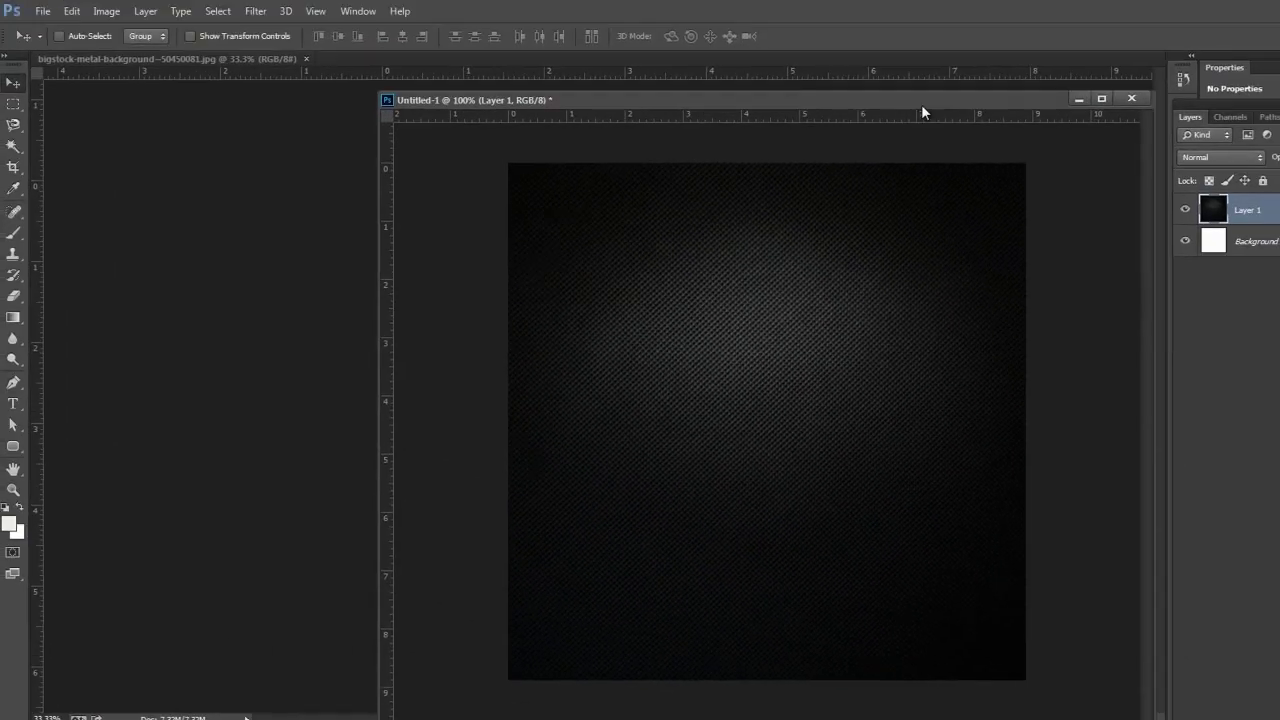
pyautogui.moveTo(921, 104); pyautogui.dragTo(924, 104)
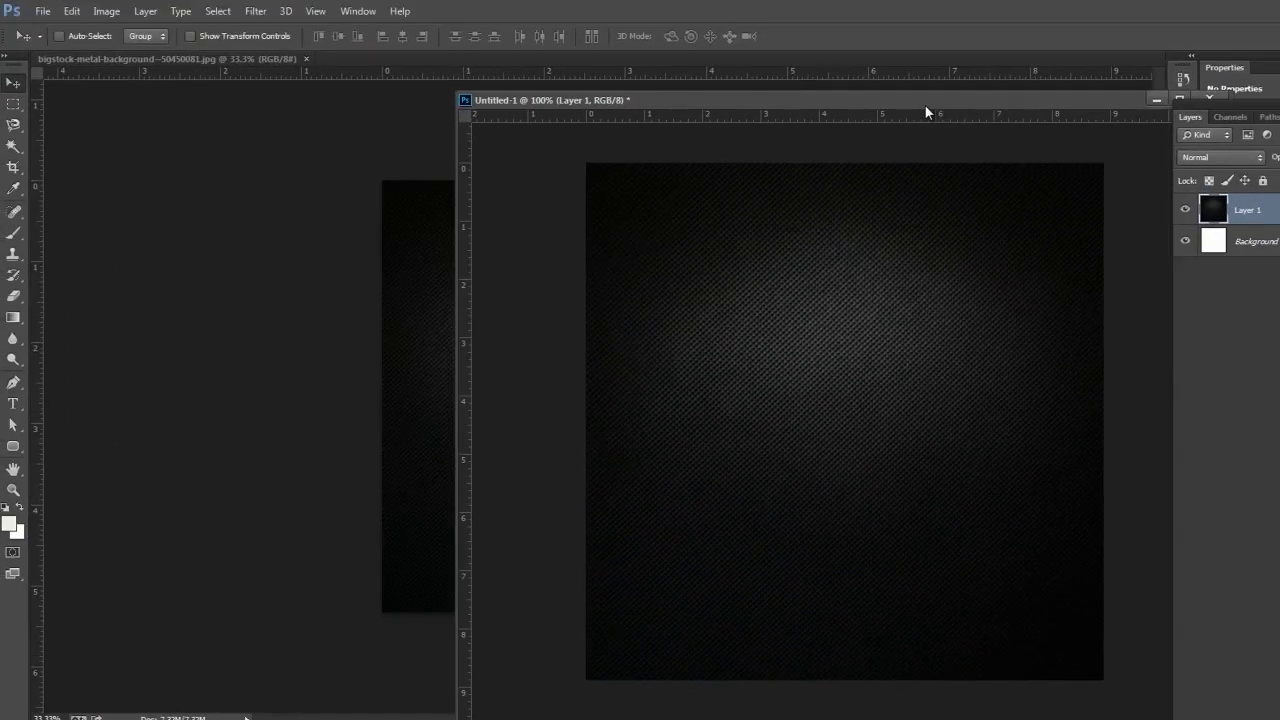
# - Save a flattened TIFF copy named BG2 with default TIFF options, then close Untitled-1
pyautogui.click(427, 290)
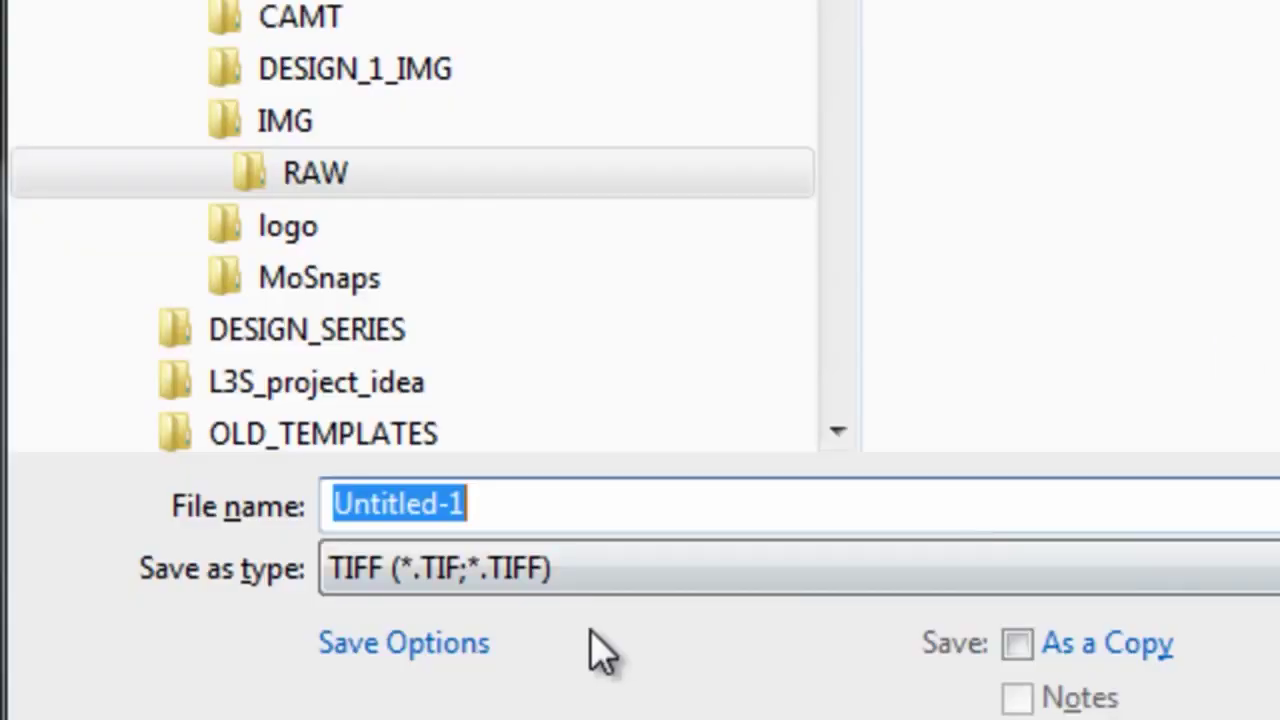
pyautogui.write('BG1')
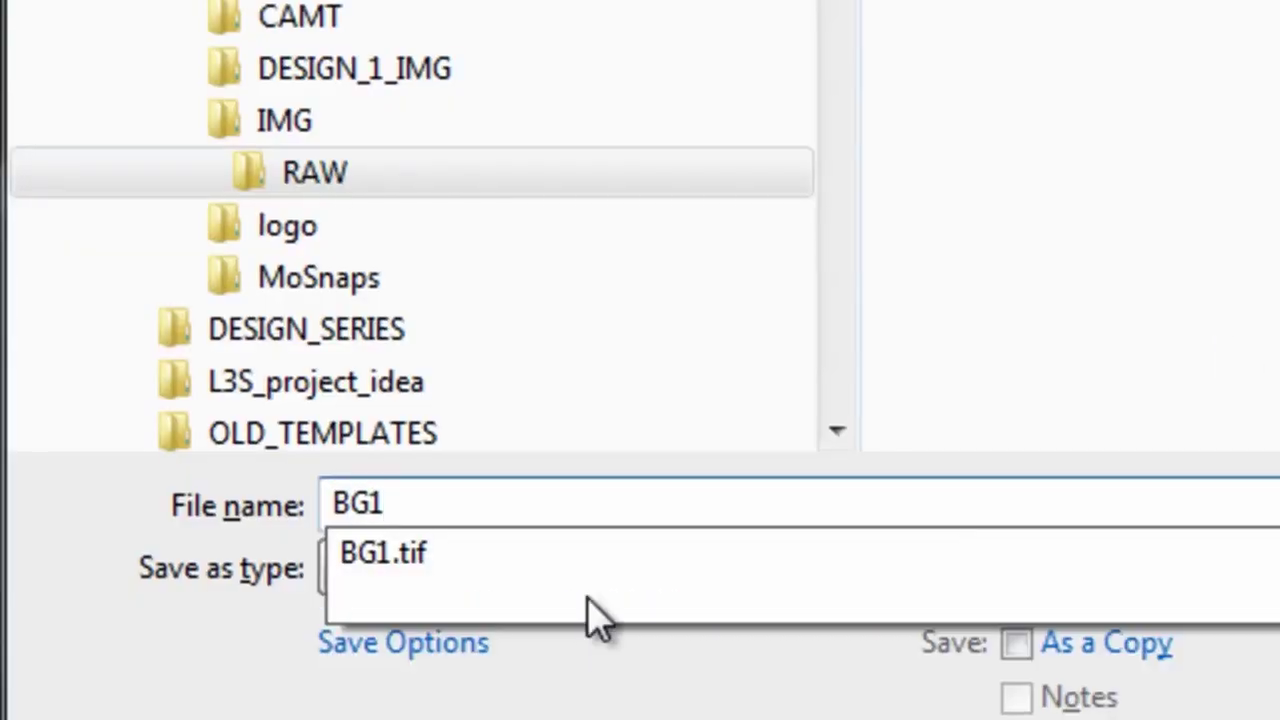
pyautogui.press('BackSpace')
pyautogui.write('2')
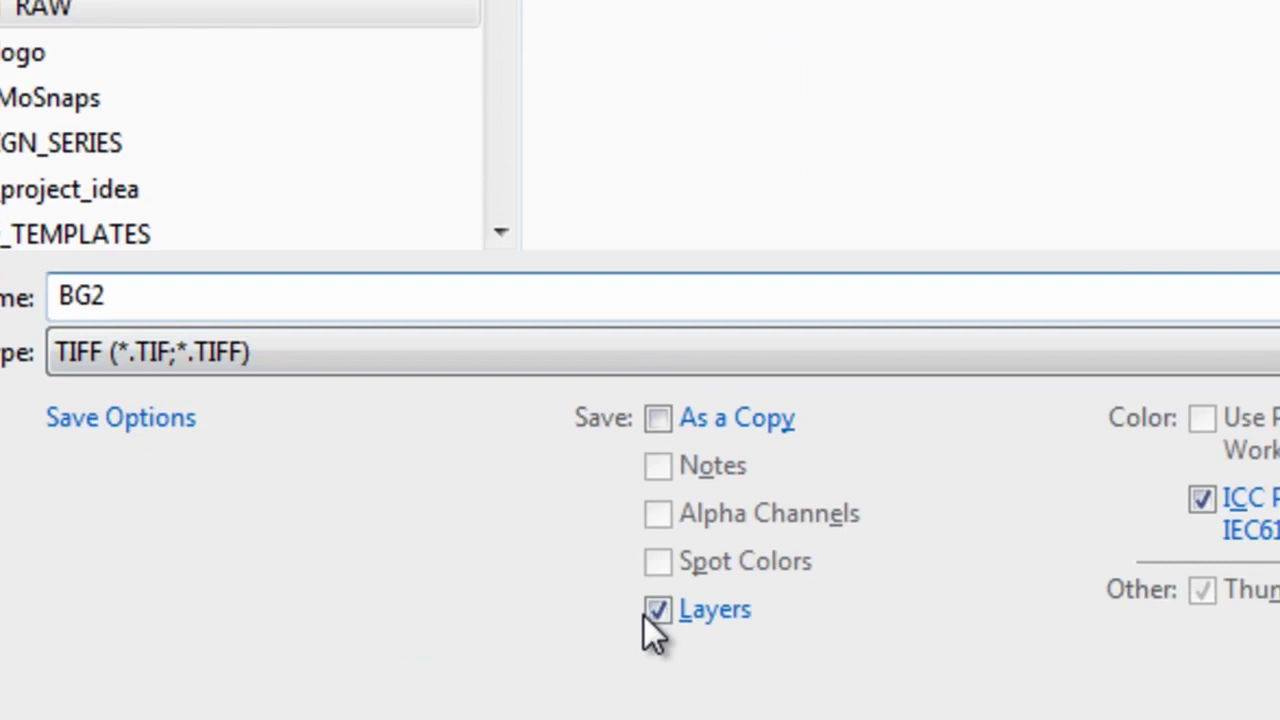
pyautogui.click(650, 612)
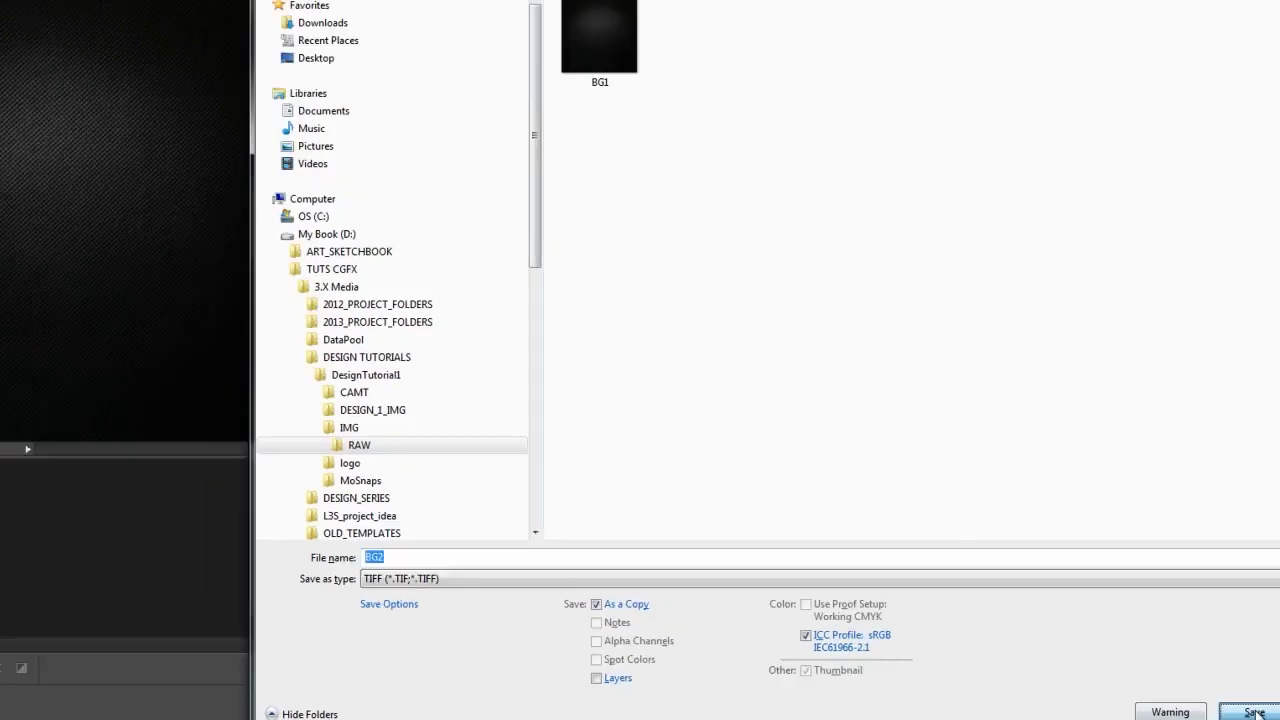
pyautogui.click(1169, 709)
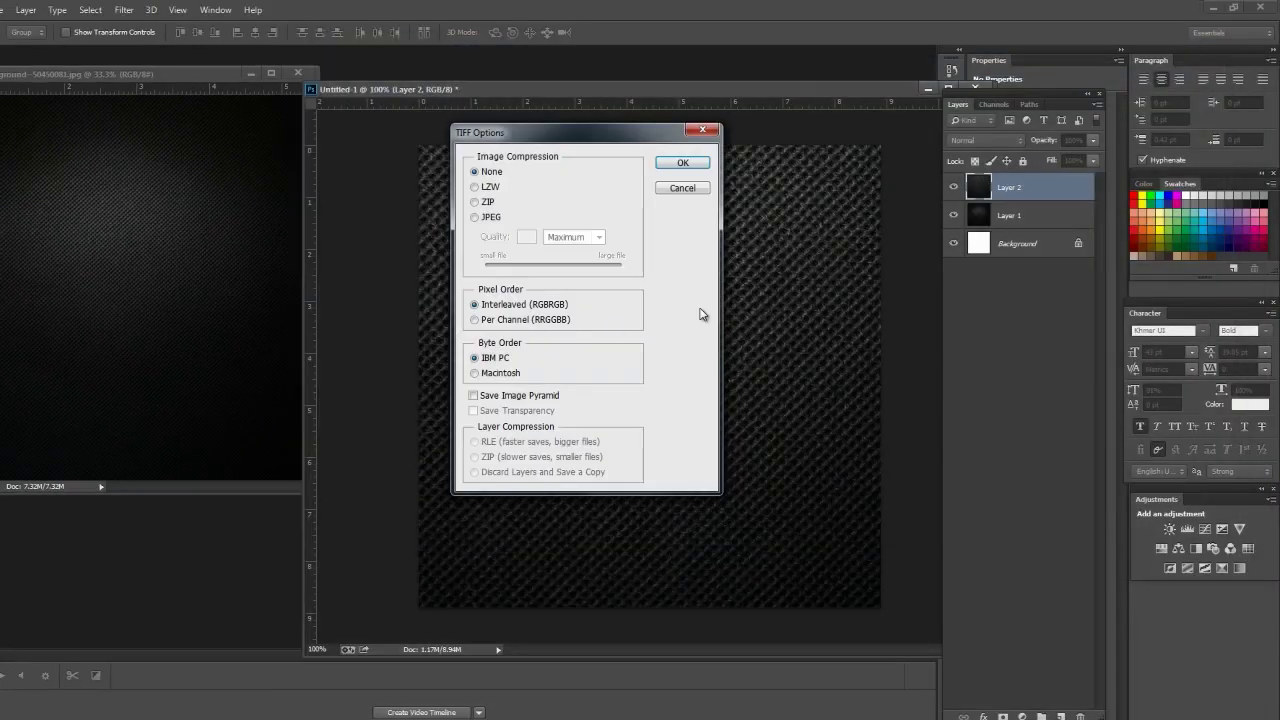
pyautogui.click(684, 167)
pyautogui.moveTo(380, 89); pyautogui.dragTo(328, 72)
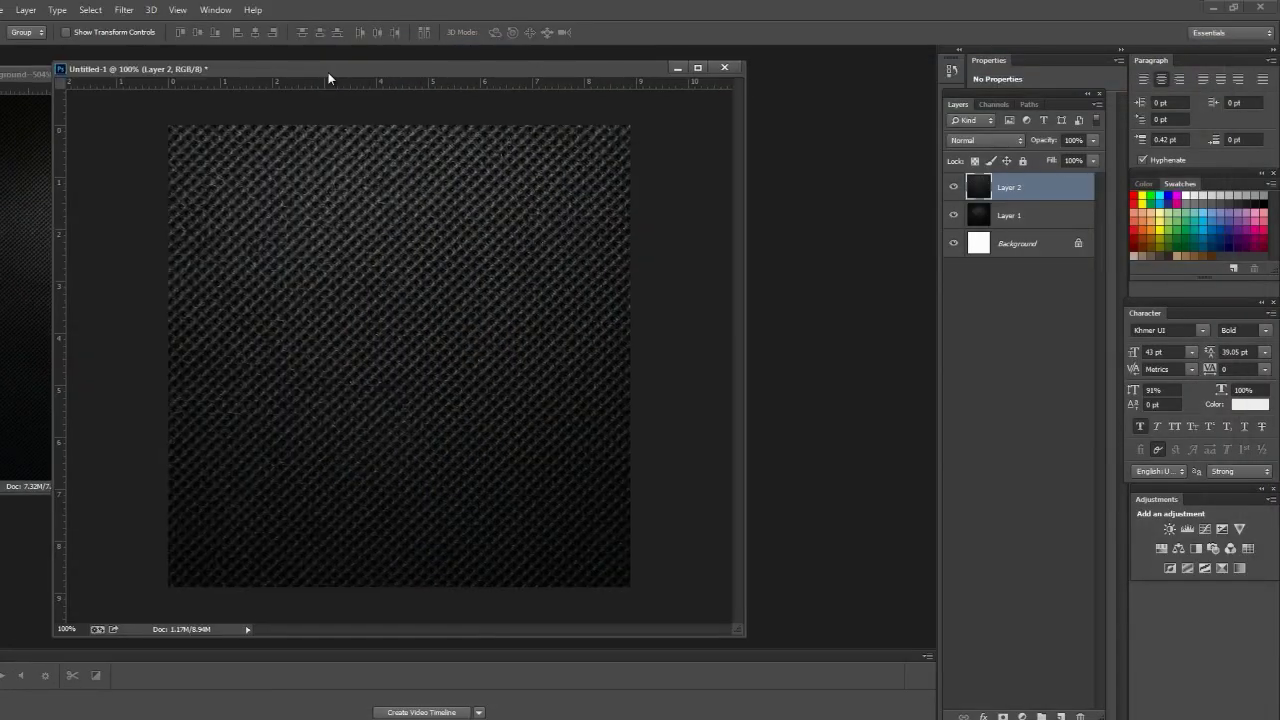
pyautogui.click(727, 70)
# - Discard changes to the working document and minimise the metal image
pyautogui.click(588, 289)
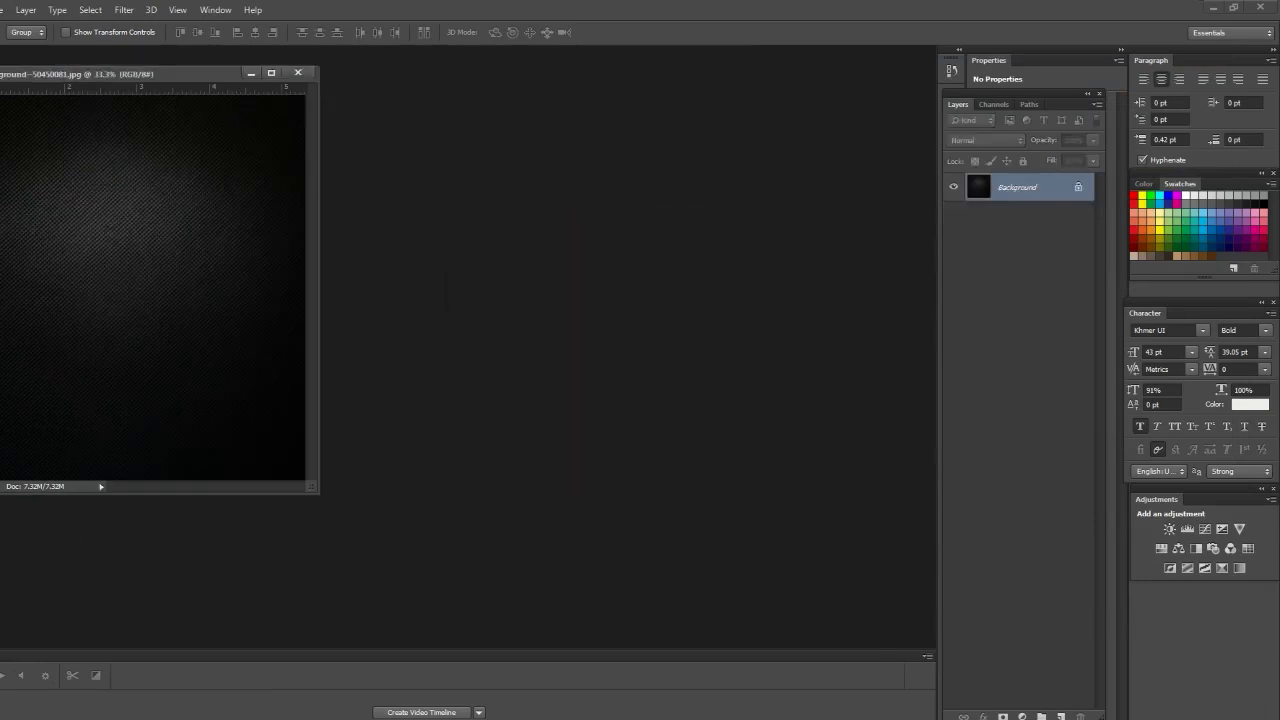
pyautogui.click(309, 113)
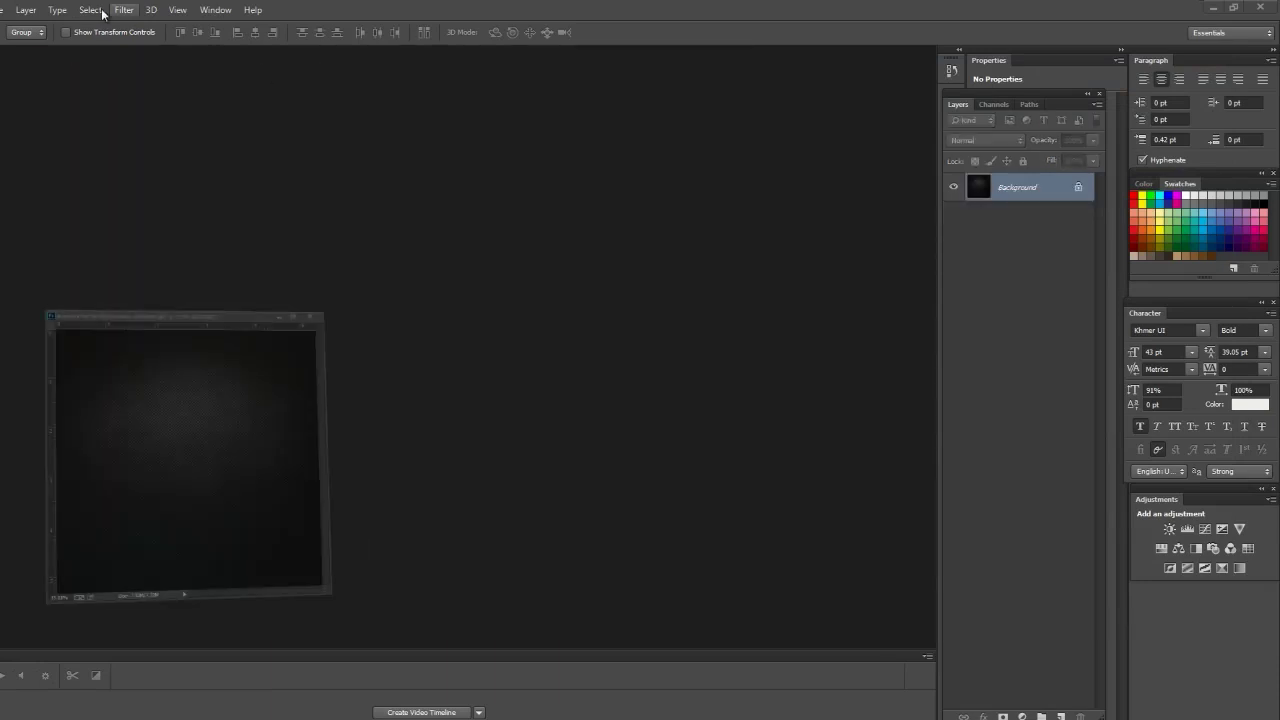
pyautogui.click(91, 11)
# - Create a new 400 x 400 px document
pyautogui.click(51, 11)
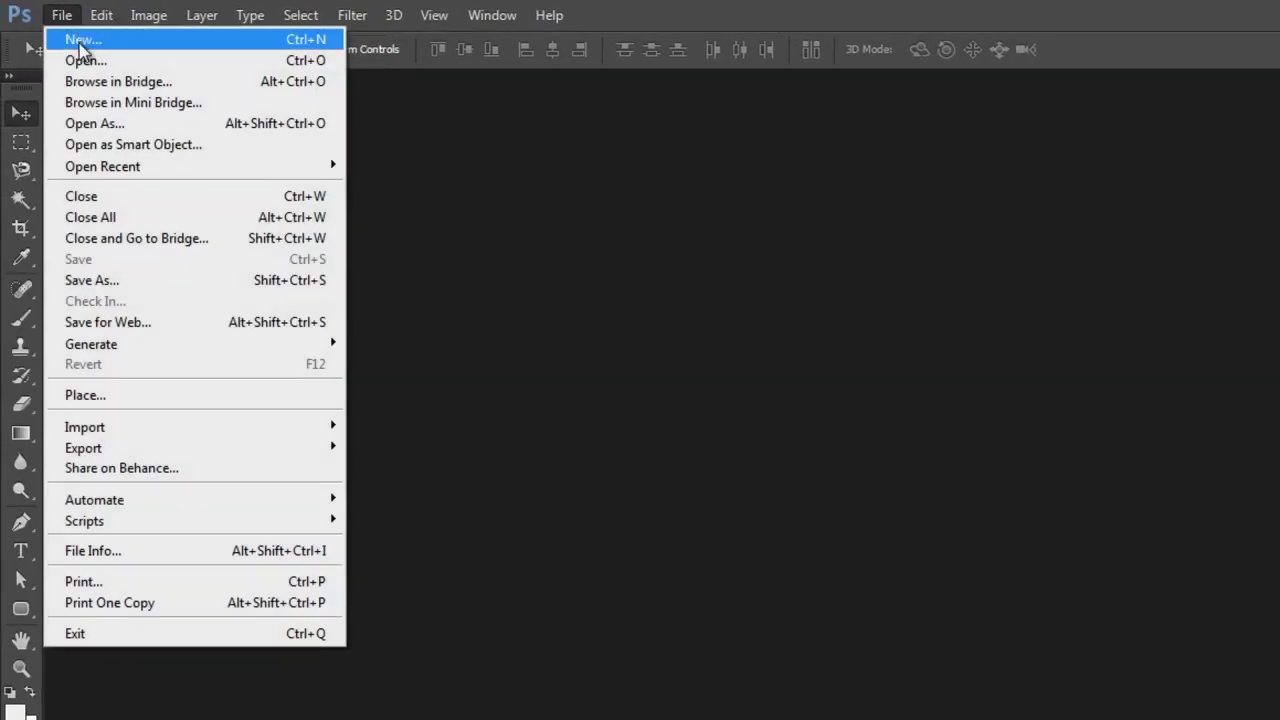
pyautogui.click(114, 37)
pyautogui.doubleClick(800, 371)
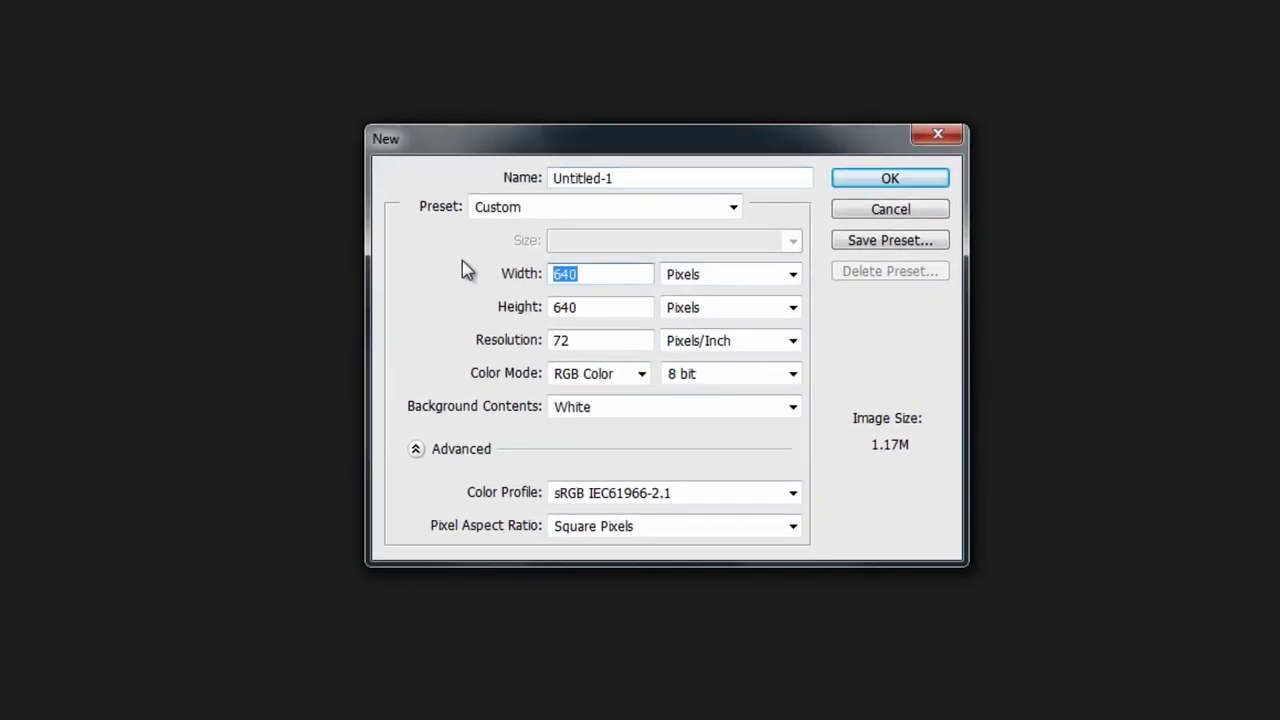
pyautogui.write('400')
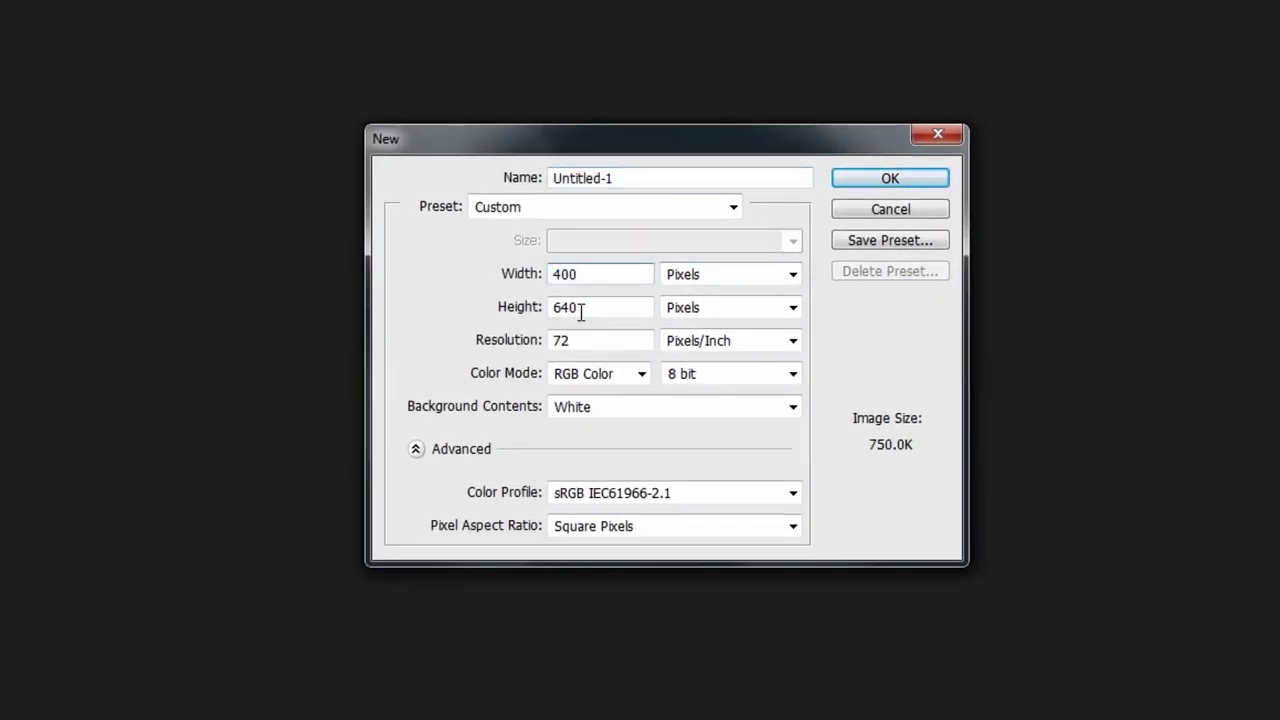
pyautogui.doubleClick(580, 312)
pyautogui.write('400')
pyautogui.press('Return')
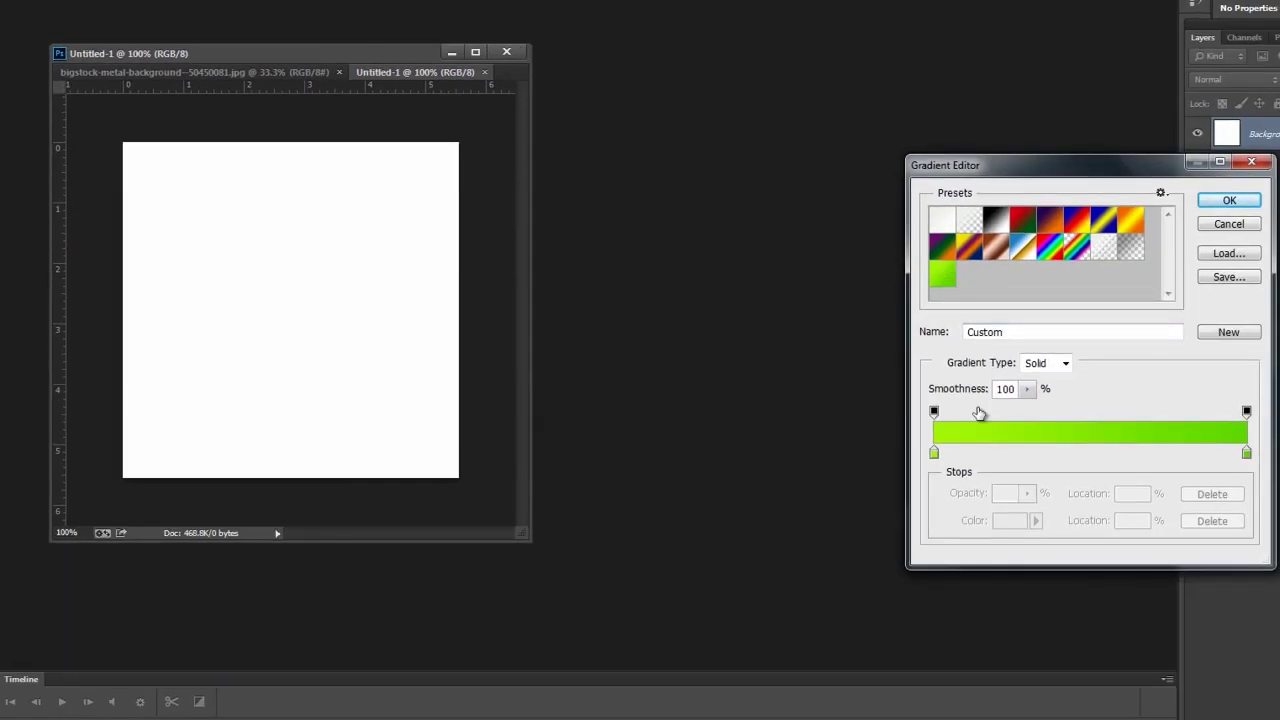
# - Draw the green gradient top to bottom, duplicate it as Background copy, and marquee just inside the edges
pyautogui.click(1229, 200)
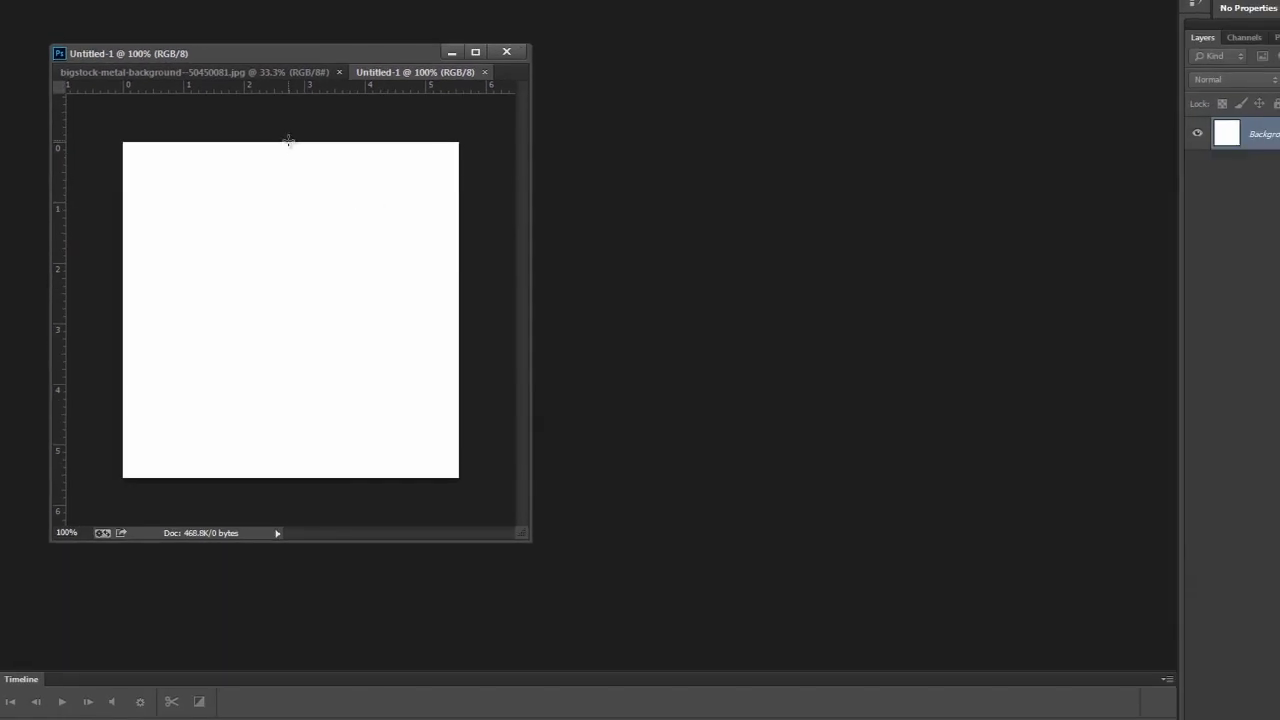
pyautogui.moveTo(288, 142); pyautogui.dragTo(286, 468)
pyautogui.moveTo(314, 47); pyautogui.dragTo(624, 49)
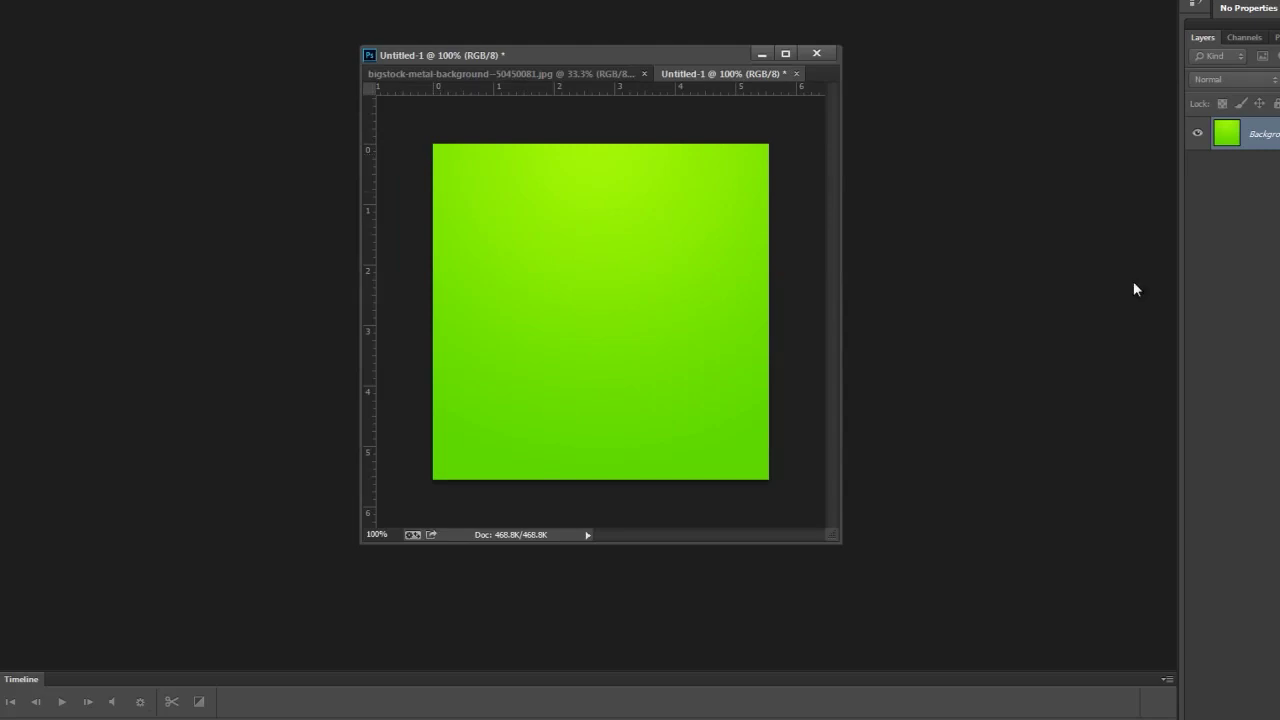
pyautogui.hotkey('ctrl', 'j')
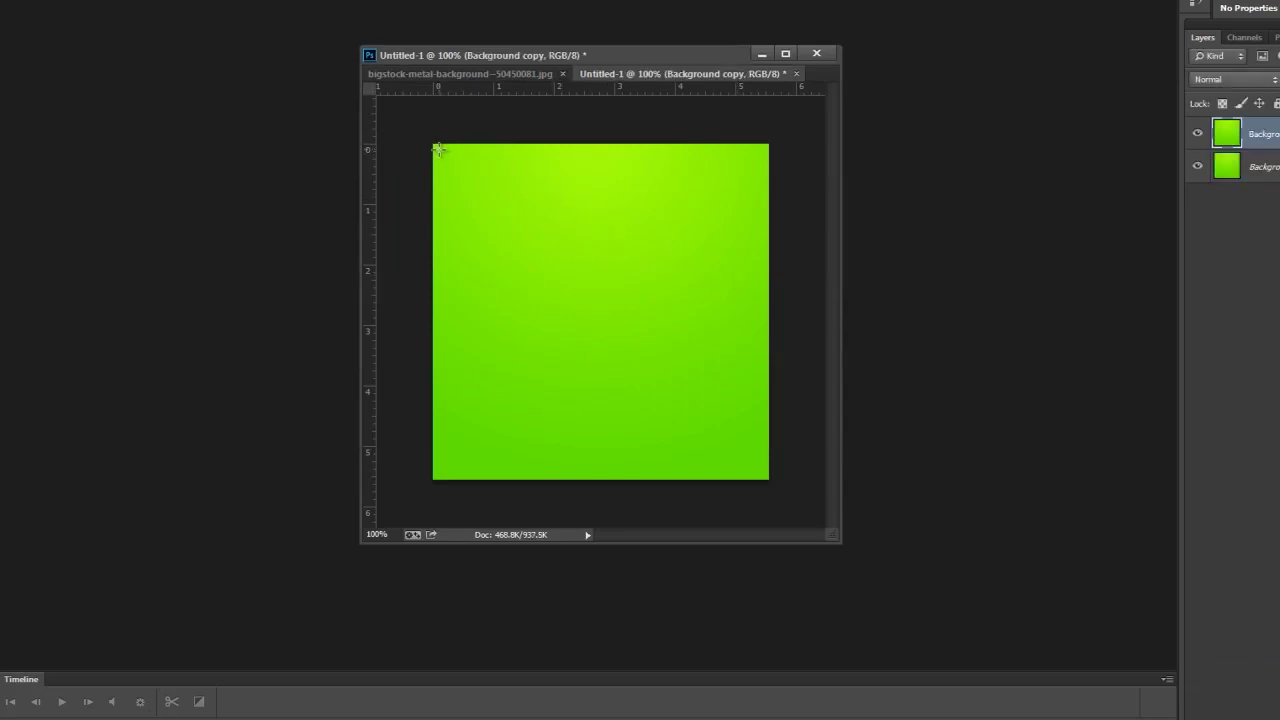
pyautogui.moveTo(440, 150); pyautogui.dragTo(764, 476)
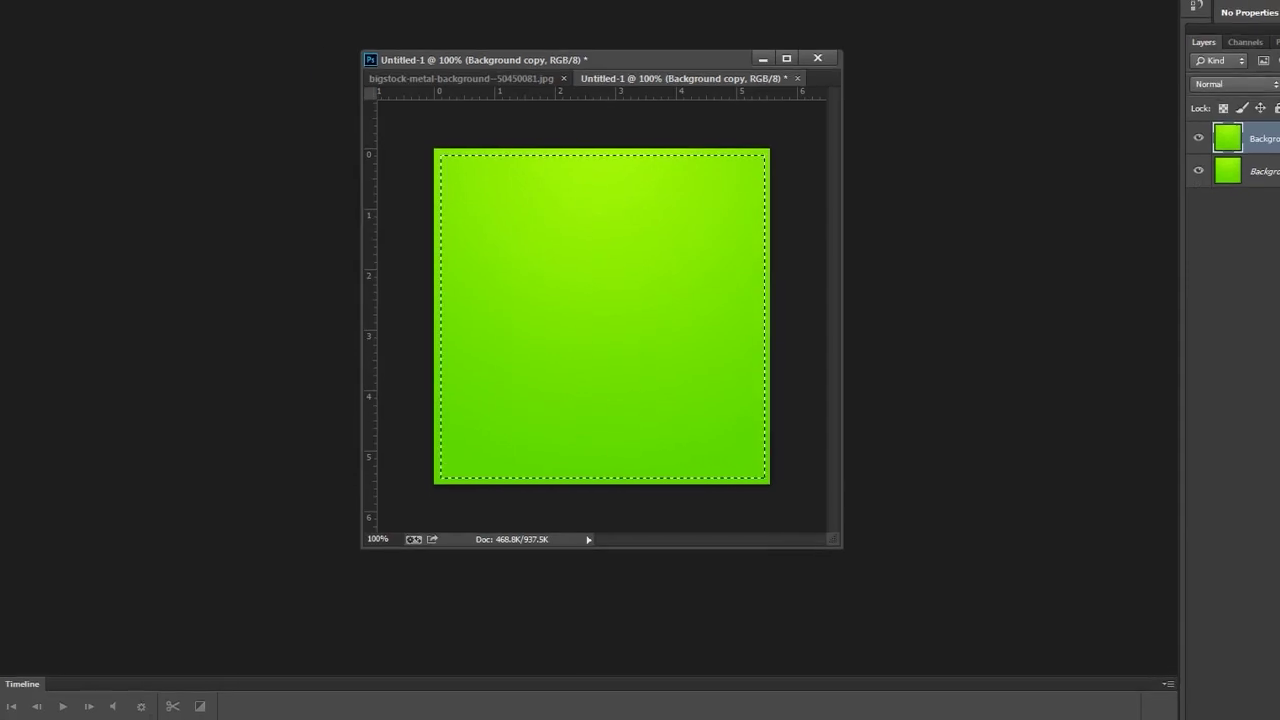
# - Feather the selection by 4 pixels
pyautogui.click(170, 12)
pyautogui.moveTo(207, 12)
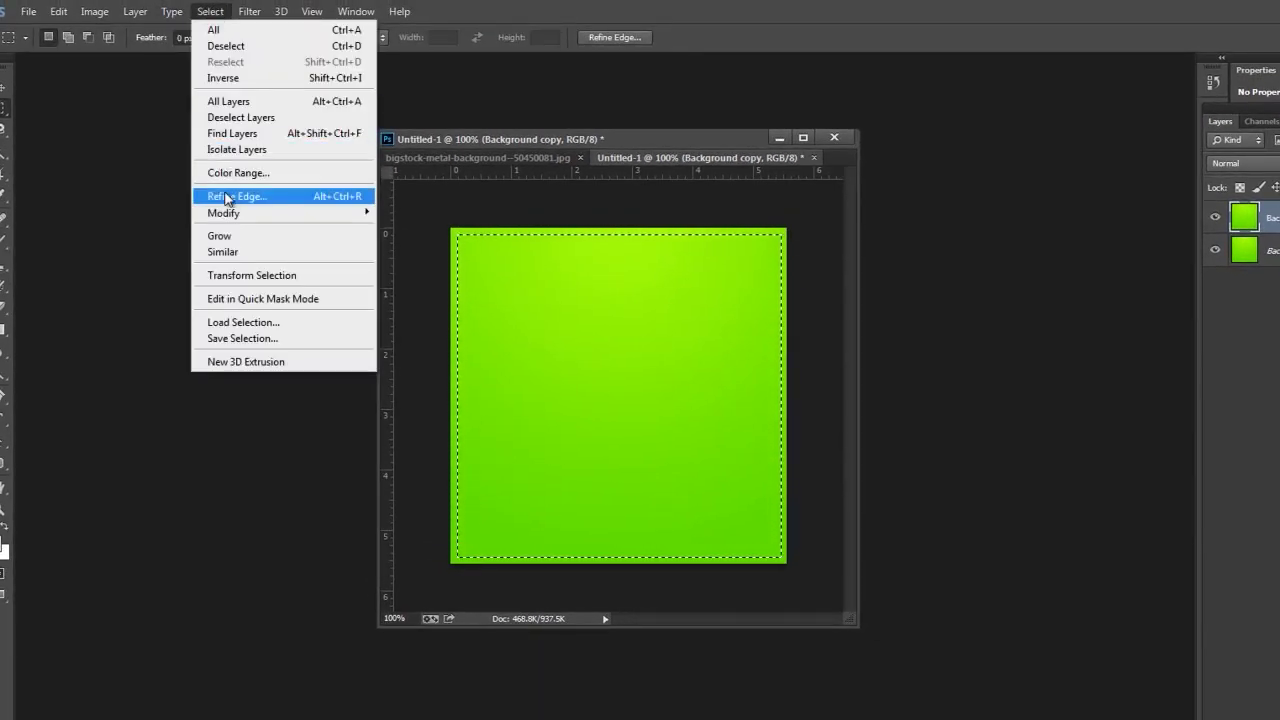
pyautogui.moveTo(226, 222)
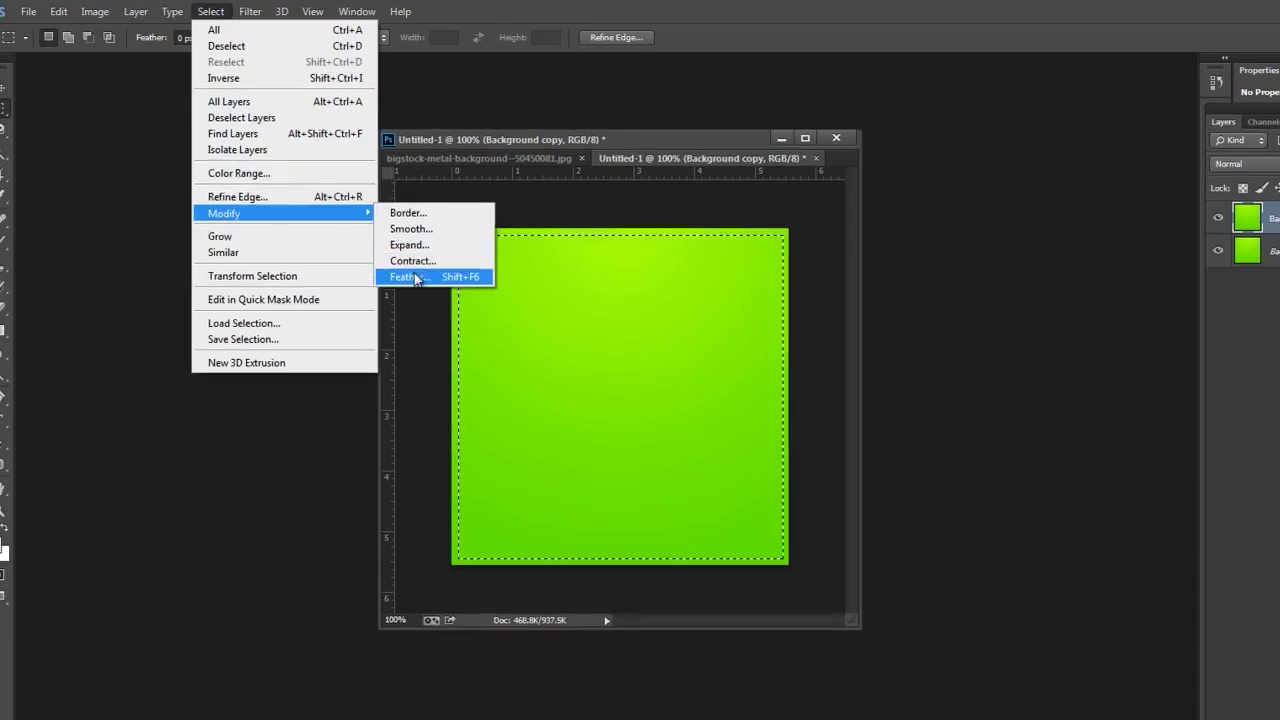
pyautogui.click(465, 277)
pyautogui.press('BackSpace')
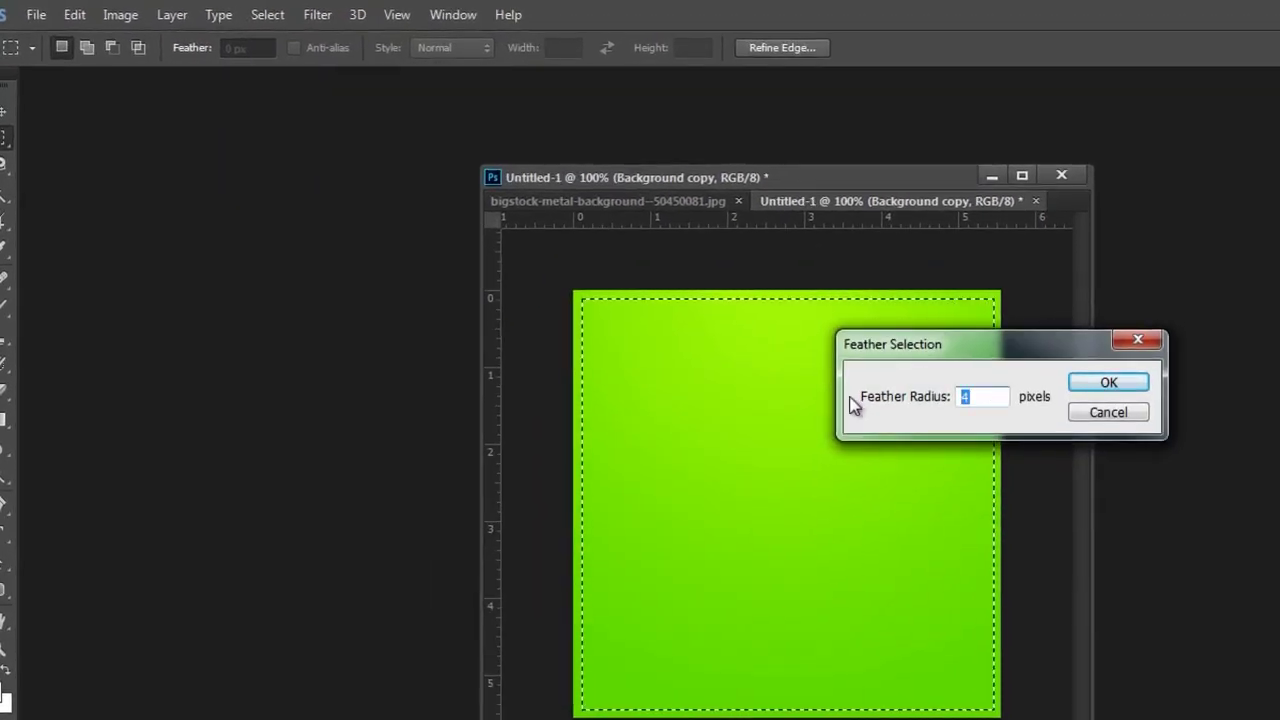
pyautogui.write('4')
pyautogui.click(1108, 382)
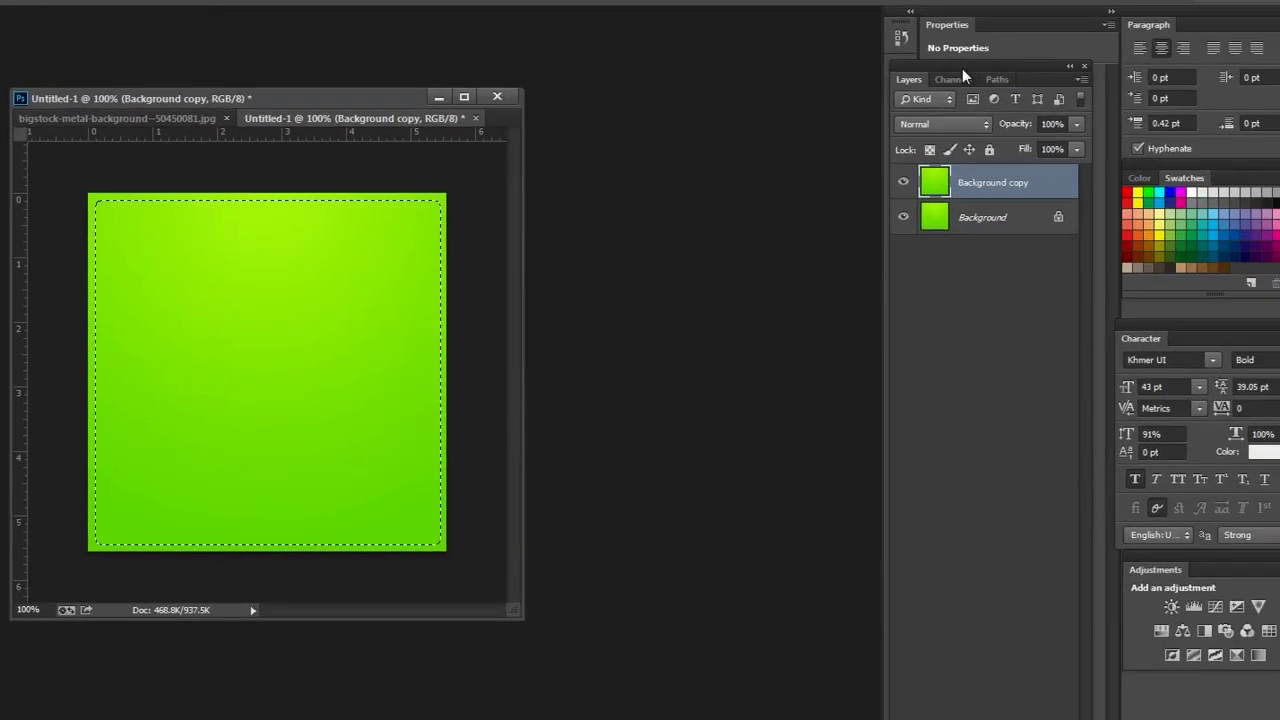
# - Save the feathered selection as the Alpha 1 channel and deselect
pyautogui.click(955, 80)
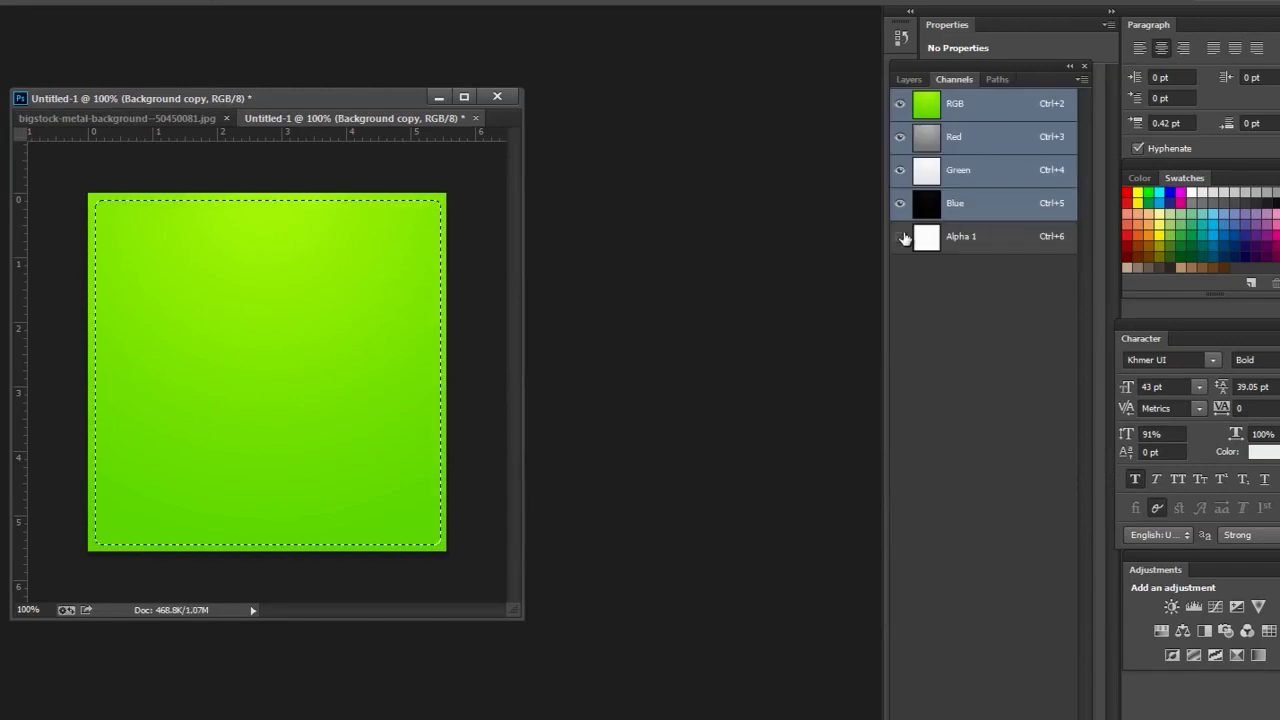
pyautogui.click(900, 237)
pyautogui.click(900, 237)
pyautogui.hotkey('ctrl', 'd')
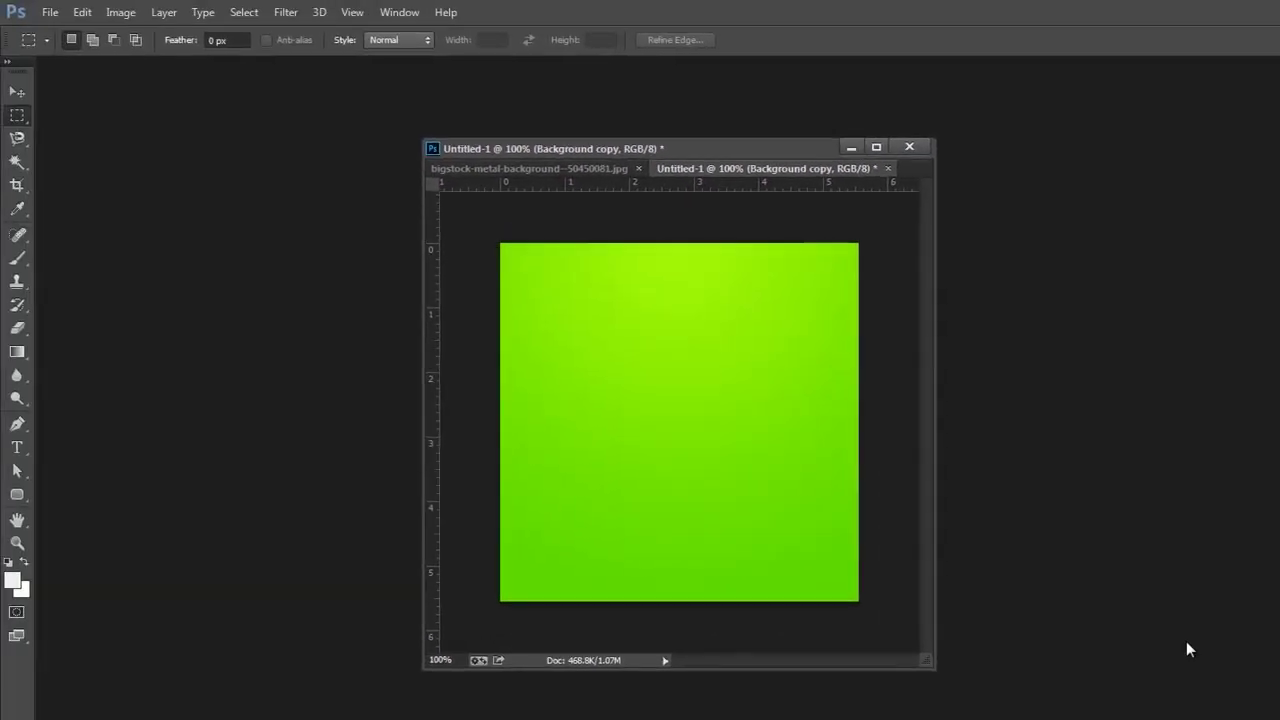
# - Save a layer-free TIFF copy named GREENSWATCH, then close the swatch document
pyautogui.hotkey('ctrl', 'shift', 's')
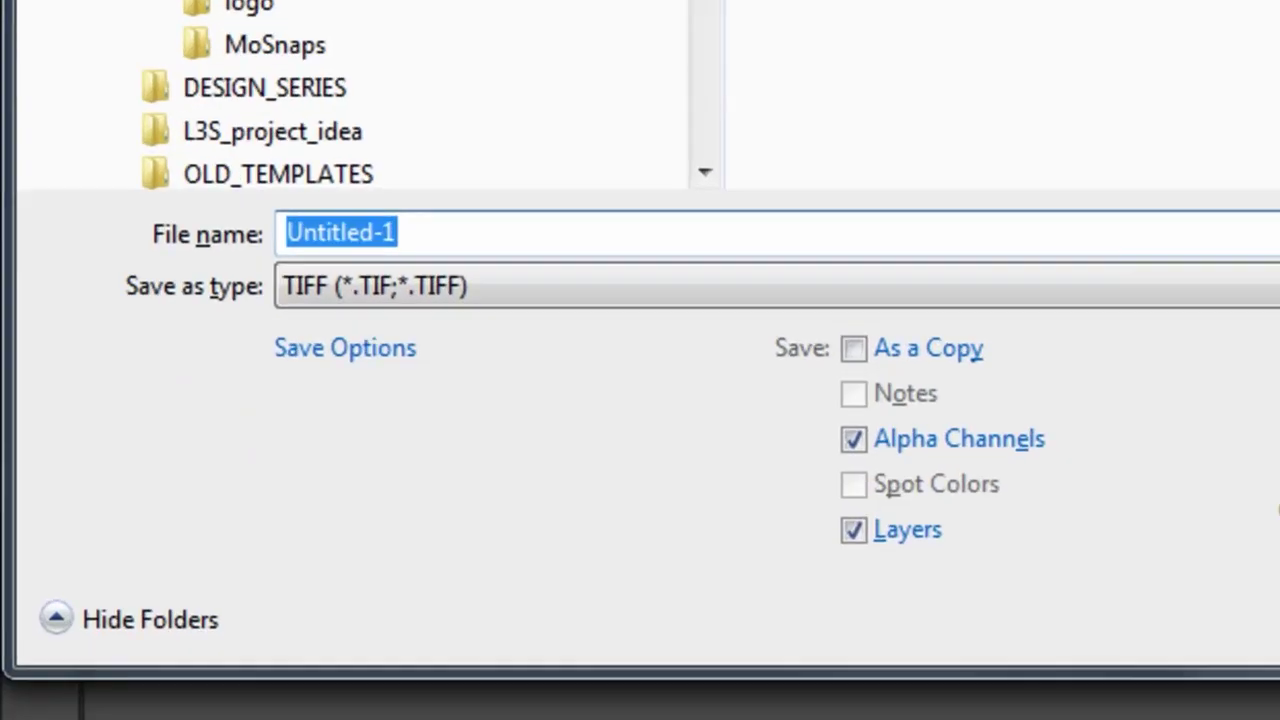
pyautogui.write('GREENSWATCH')
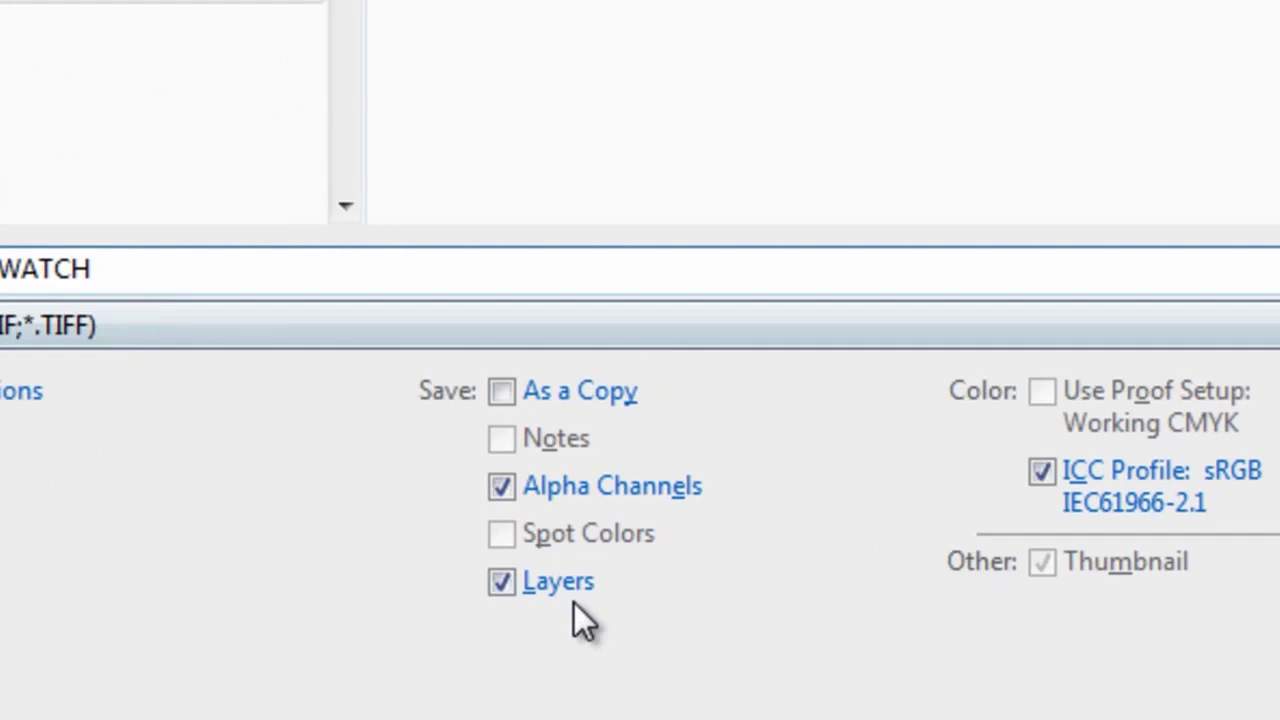
pyautogui.click(499, 590)
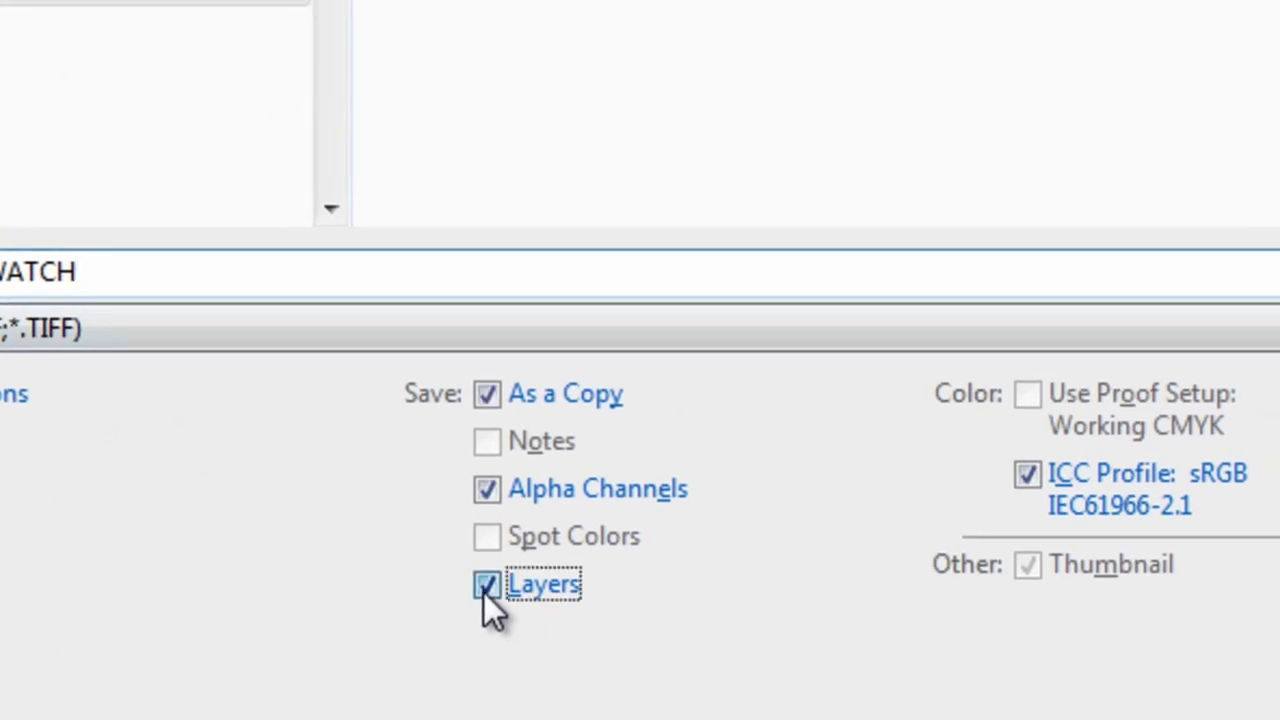
pyautogui.press('Return')
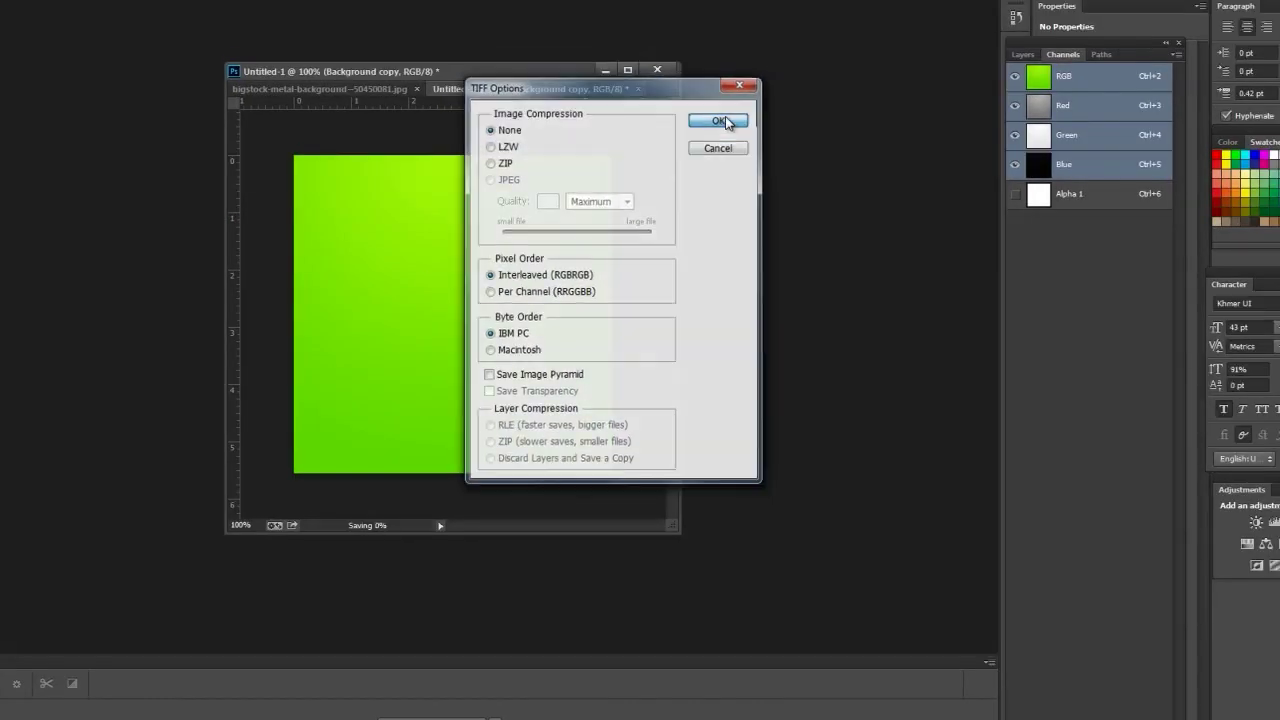
pyautogui.click(722, 121)
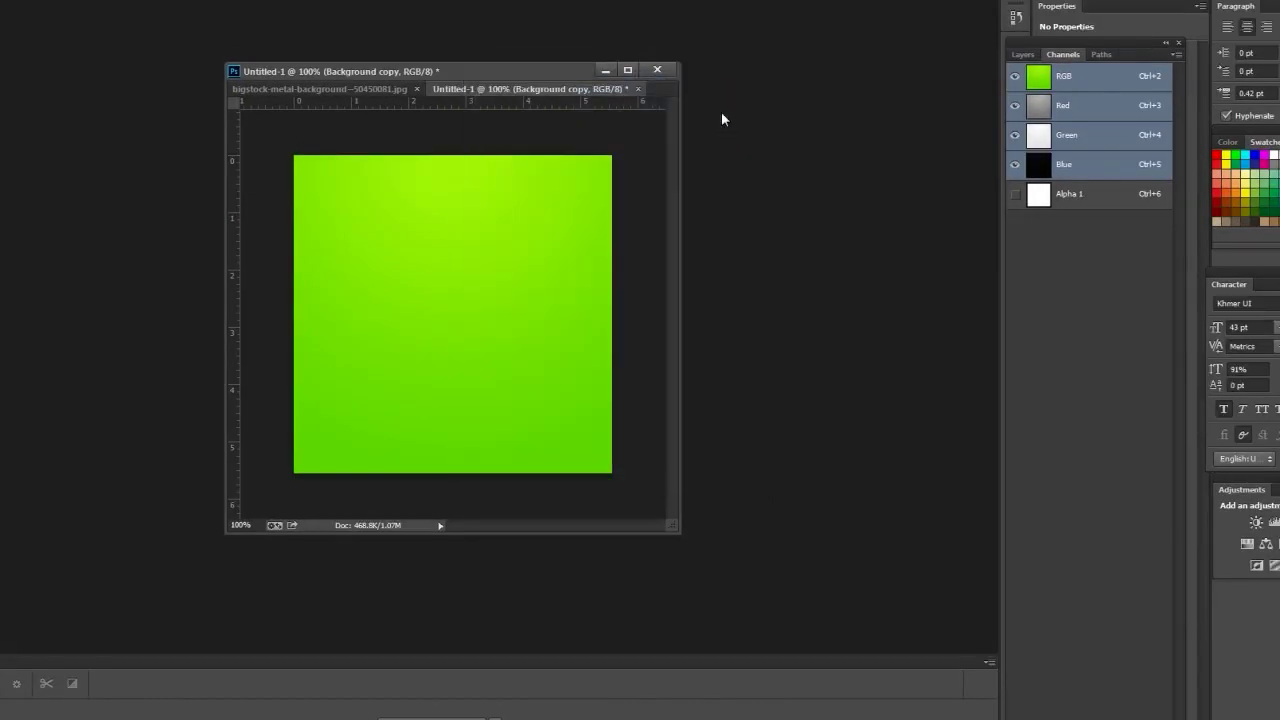
pyautogui.click(638, 88)
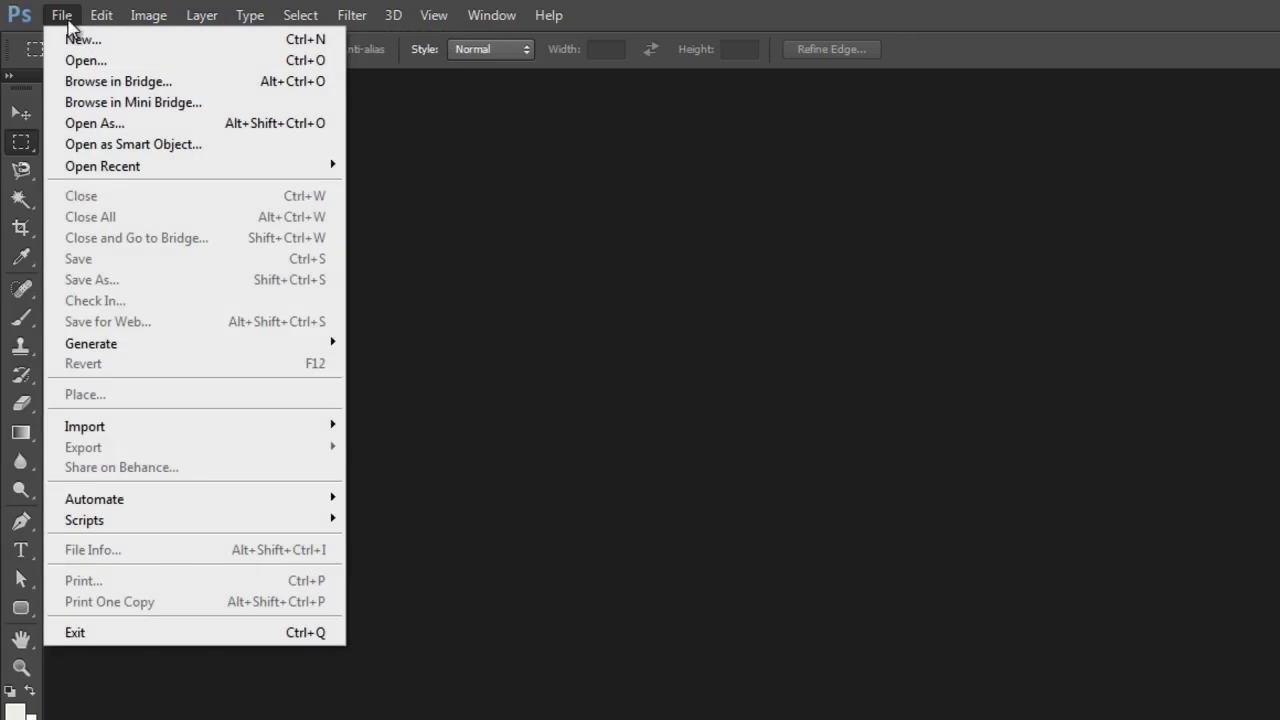
# - Create a new 128 x 128 px document
pyautogui.click(80, 39)
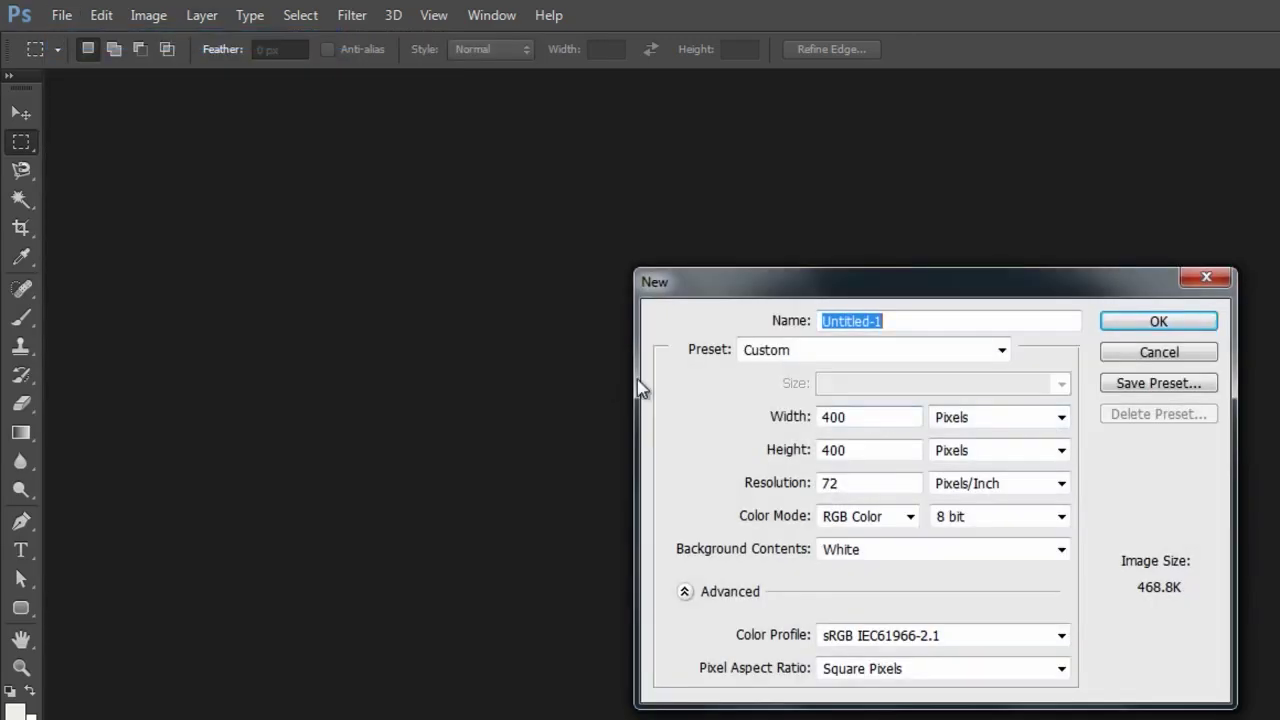
pyautogui.doubleClick(852, 417)
pyautogui.write('12')
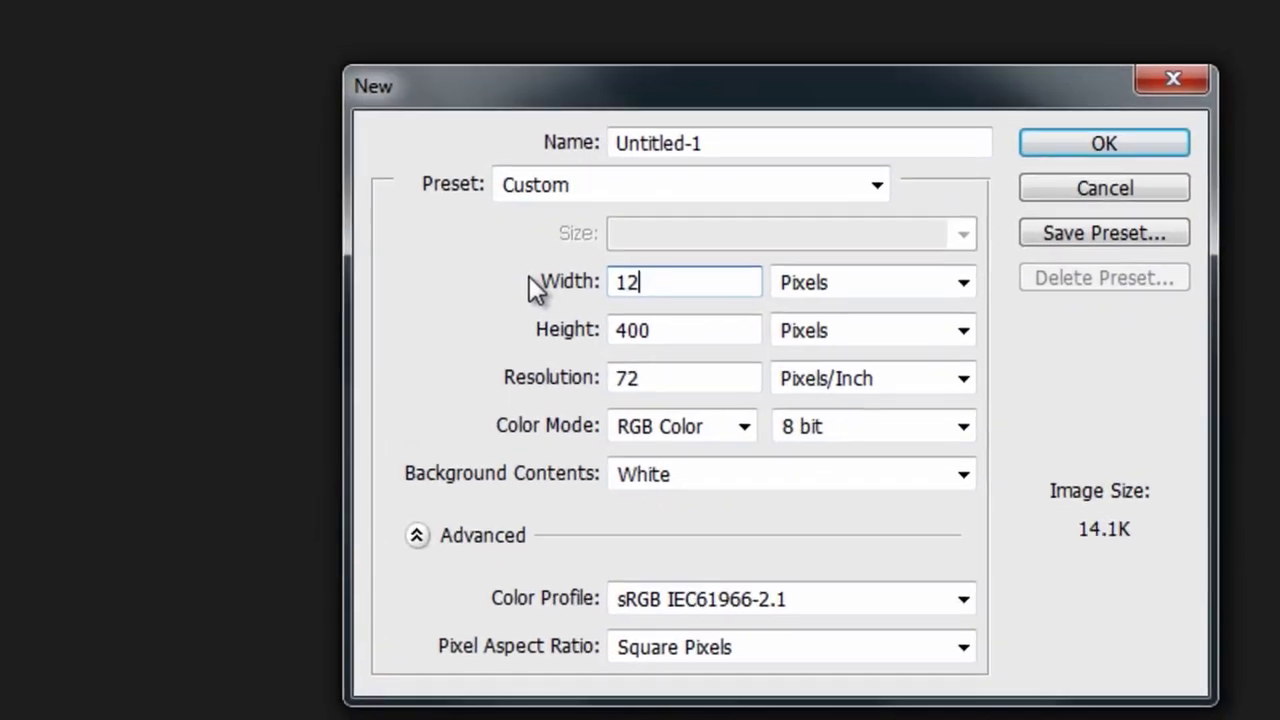
pyautogui.write('8')
pyautogui.doubleClick(662, 330)
pyautogui.write('1')
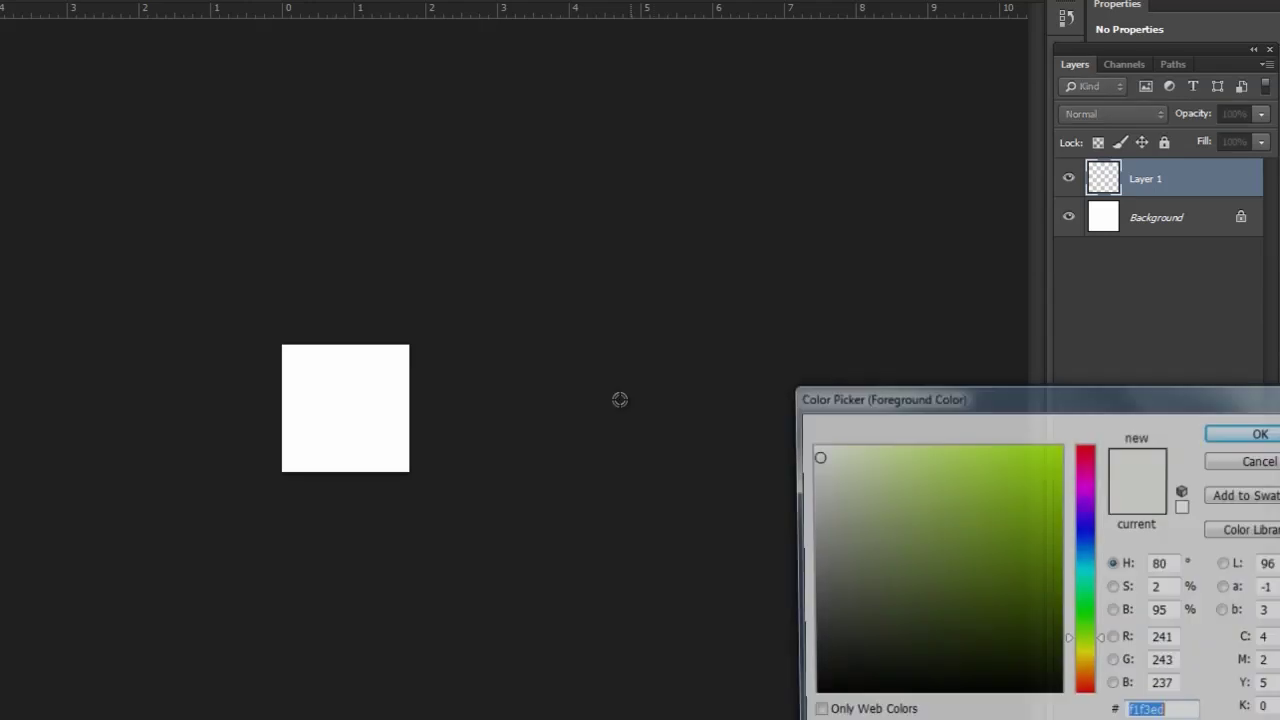
# - Fill Layer 1 with the off-white colour f1f4ec
pyautogui.moveTo(840, 477); pyautogui.dragTo(822, 455)
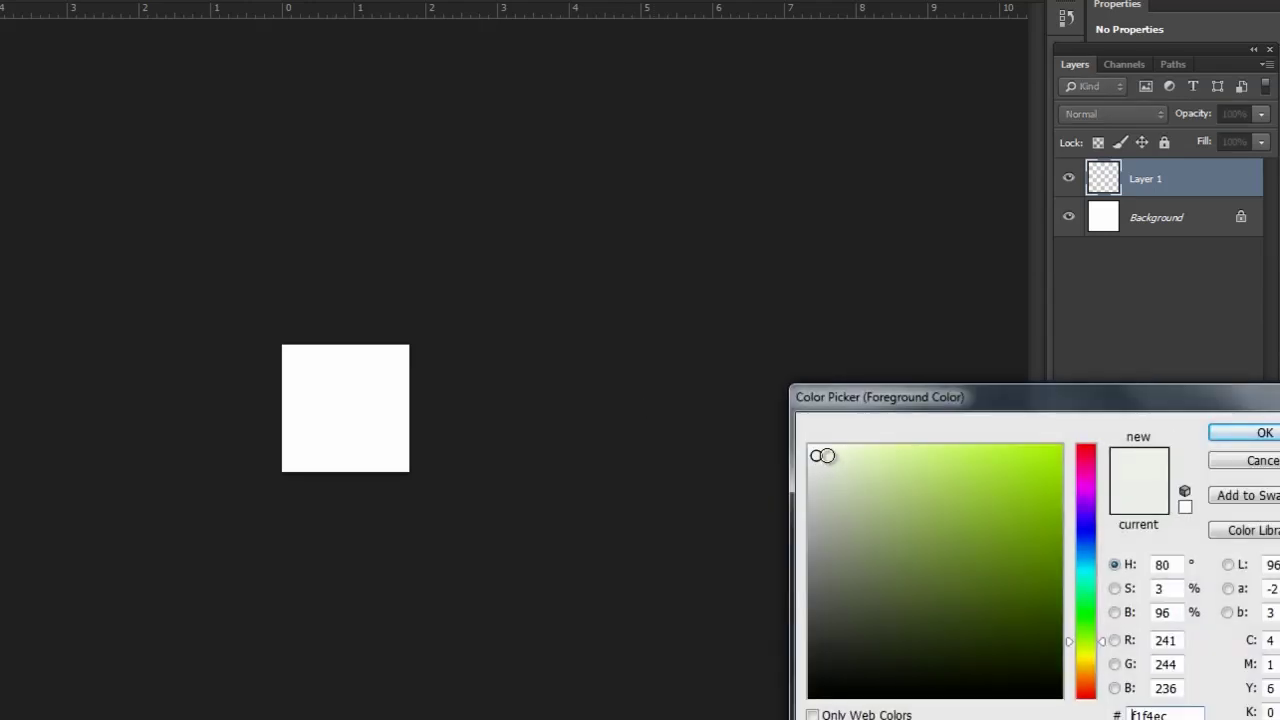
pyautogui.click(1214, 432)
pyautogui.click(343, 414)
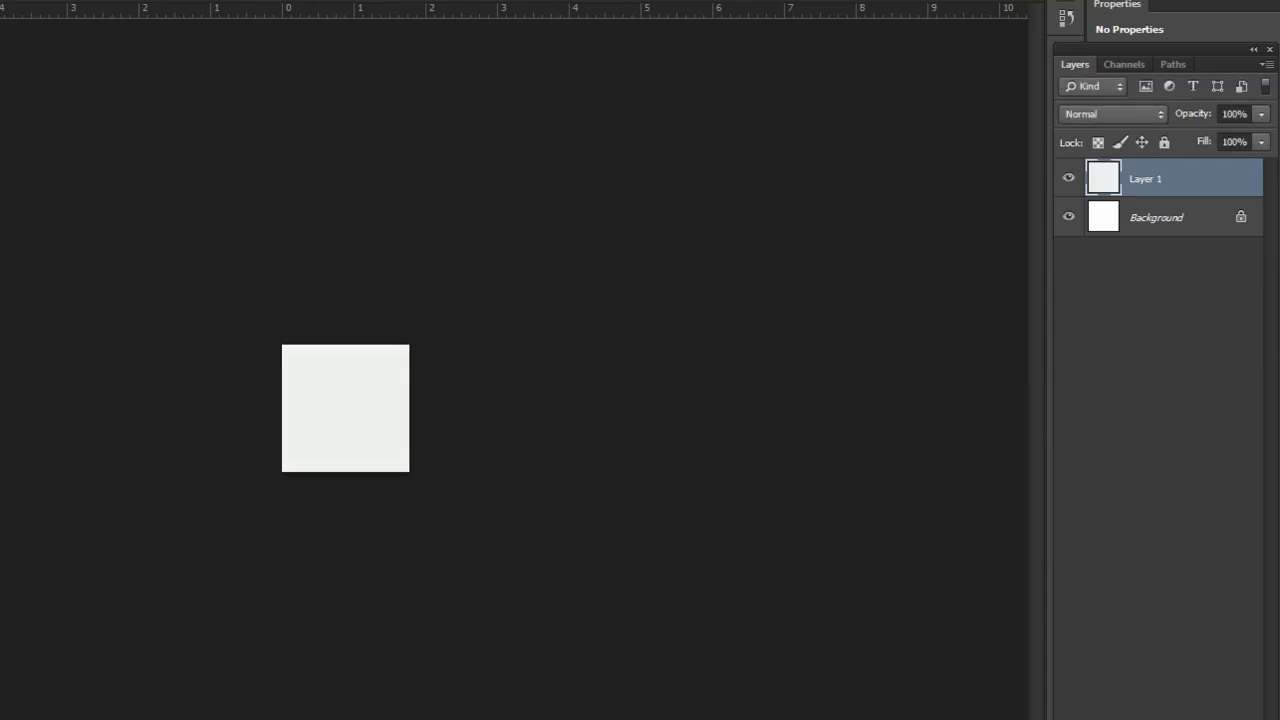
# - Give Layer 1 an Inner Shadow style instead of Inner Glow, with 13% choke and 24 px size
pyautogui.doubleClick(1218, 175)
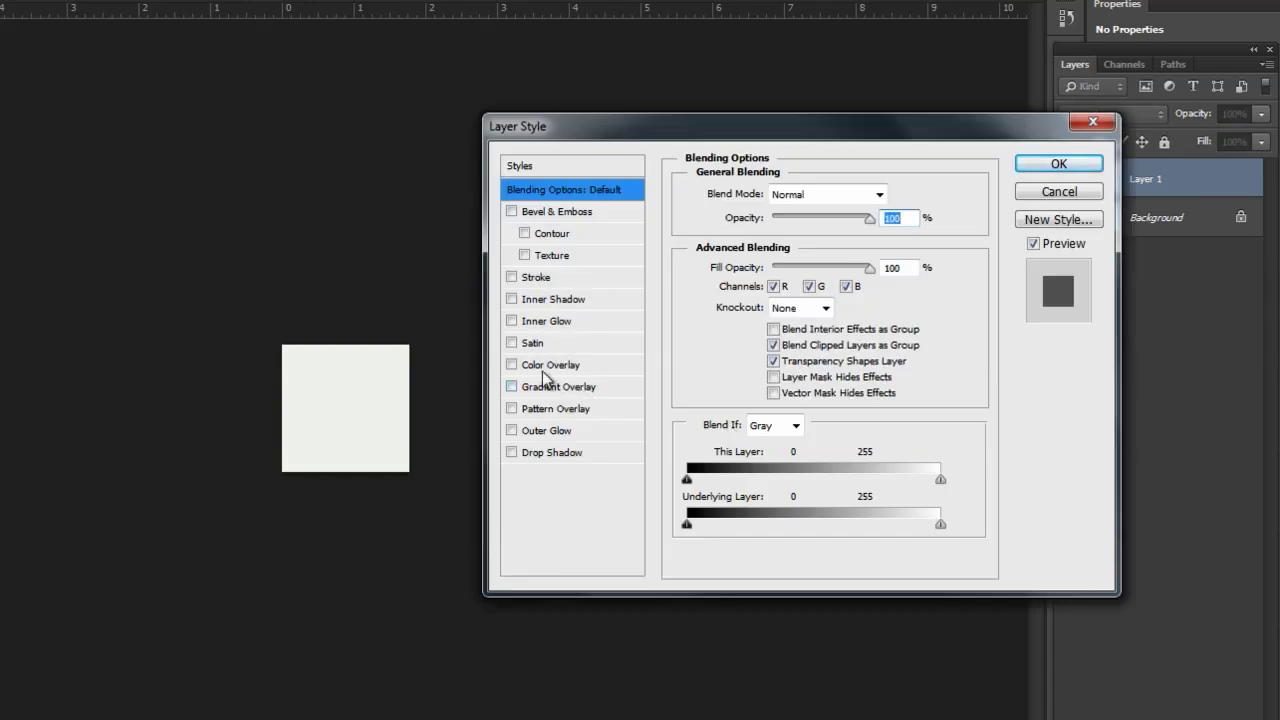
pyautogui.click(557, 324)
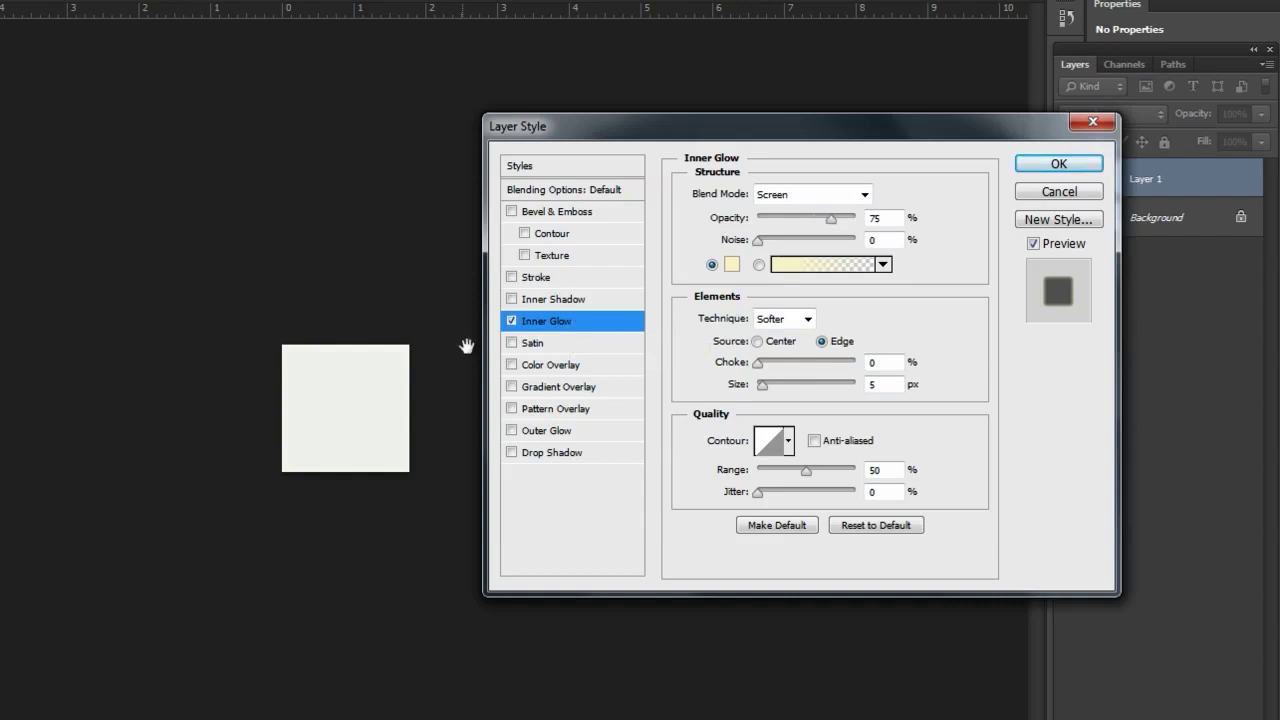
pyautogui.click(560, 306)
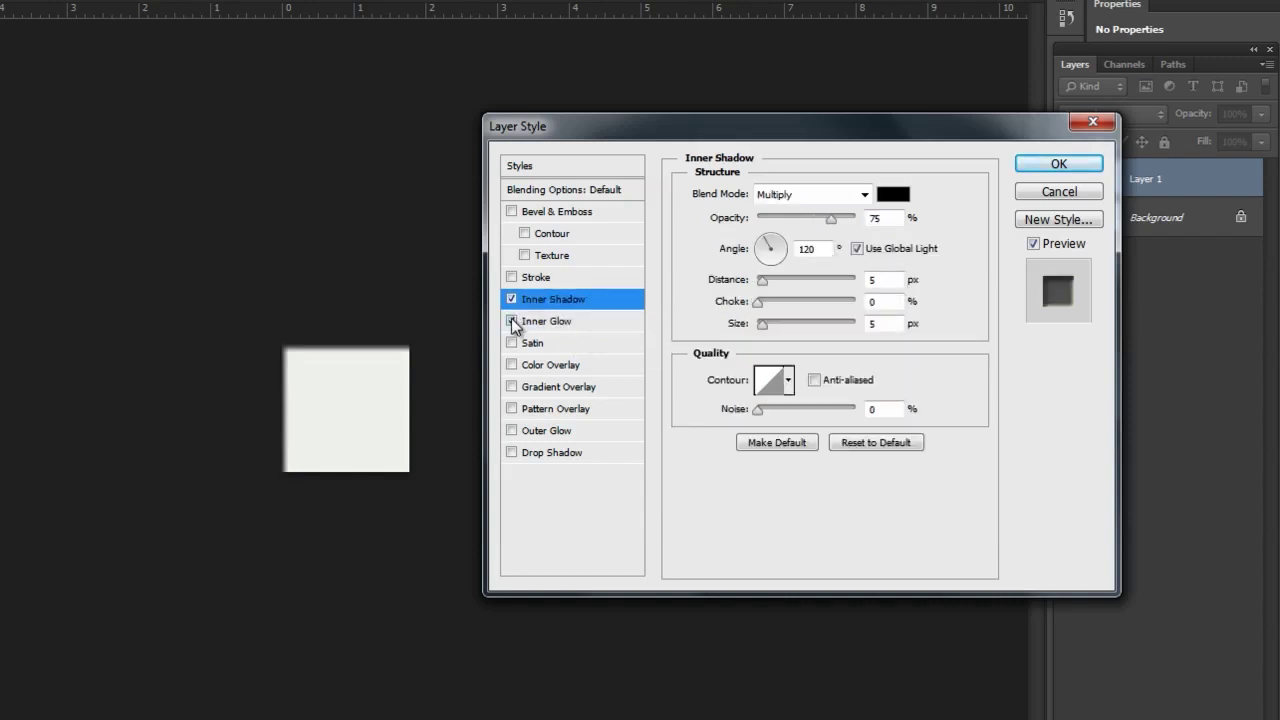
pyautogui.click(511, 321)
pyautogui.moveTo(761, 282)
pyautogui.mouseDown()
pyautogui.moveTo(778, 296)
pyautogui.moveTo(774, 325)
pyautogui.moveTo(775, 284)
pyautogui.moveTo(762, 286)
pyautogui.mouseUp()
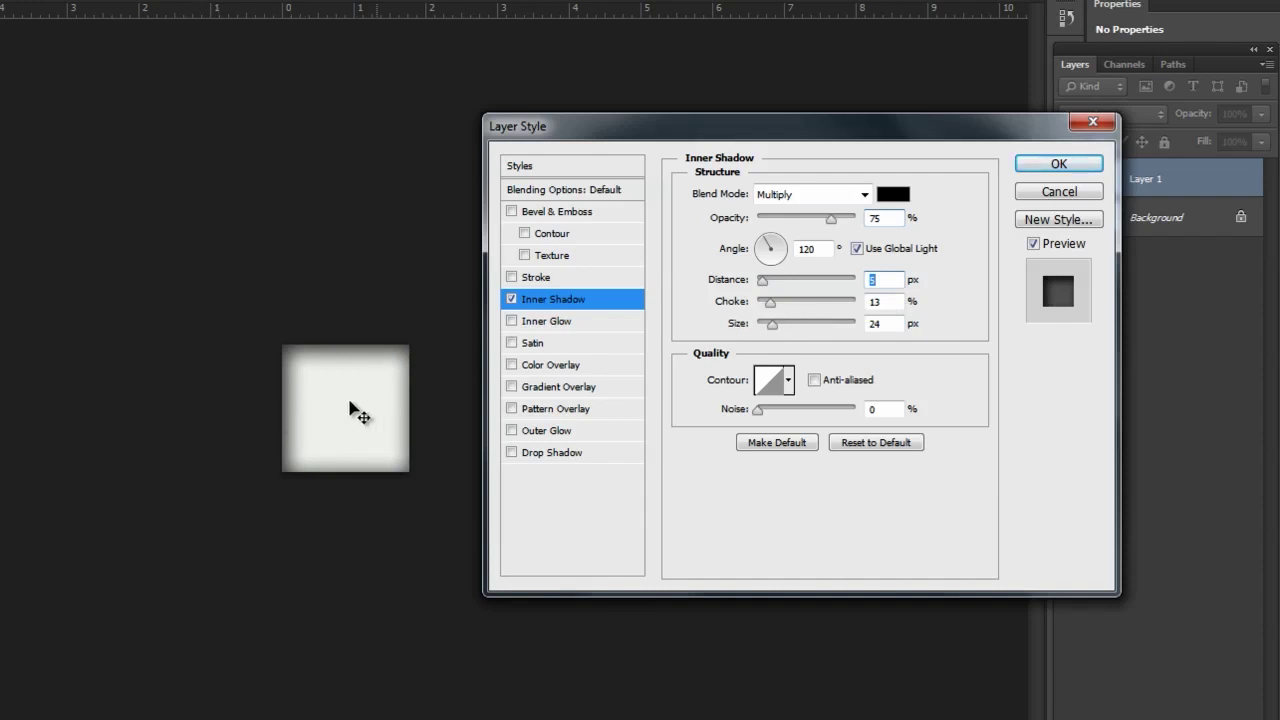
# - Apply Layer 1's inner shadow and enter WHITESWATCH as the TIFF file name
pyautogui.click(1060, 165)
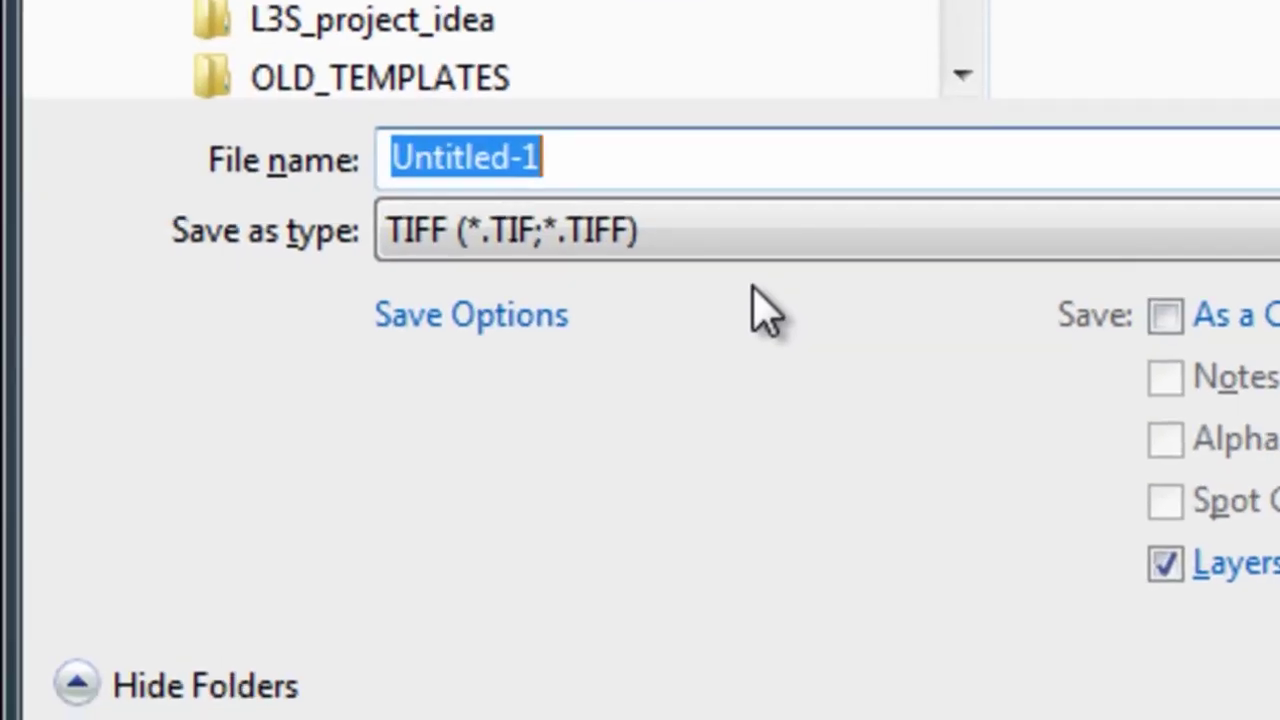
pyautogui.write('WHITE')
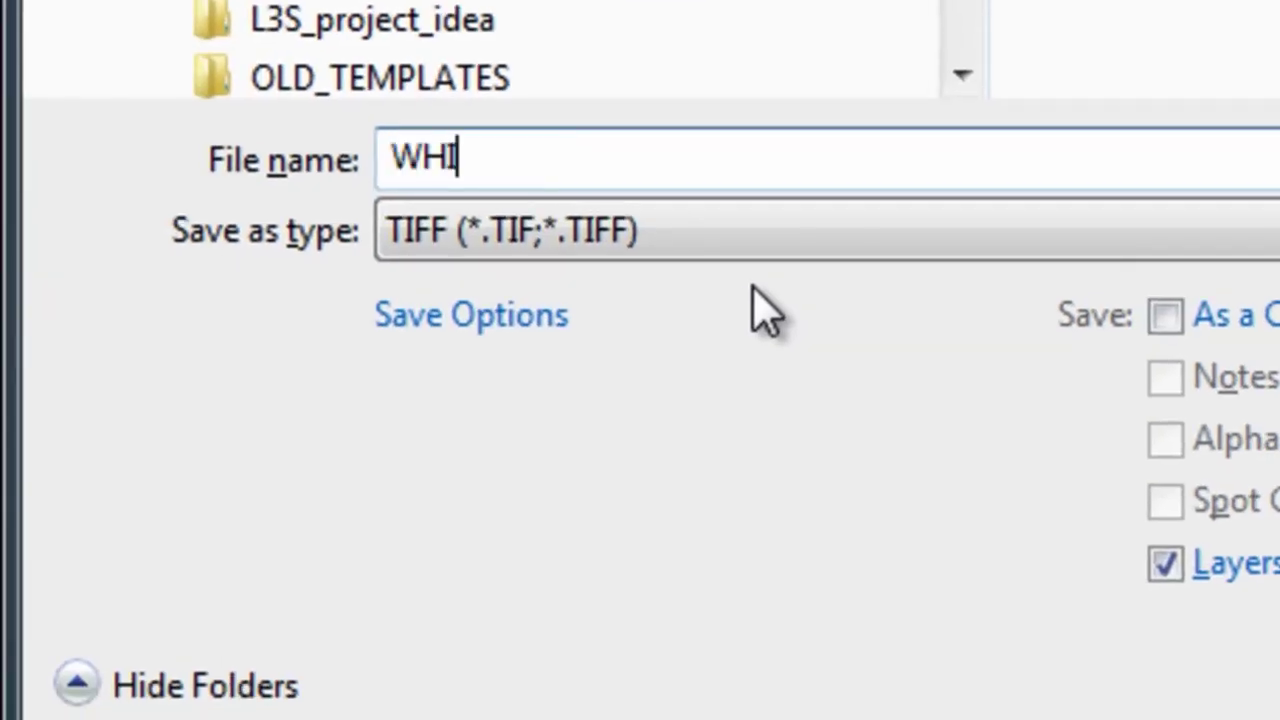
pyautogui.write('SWATCH')
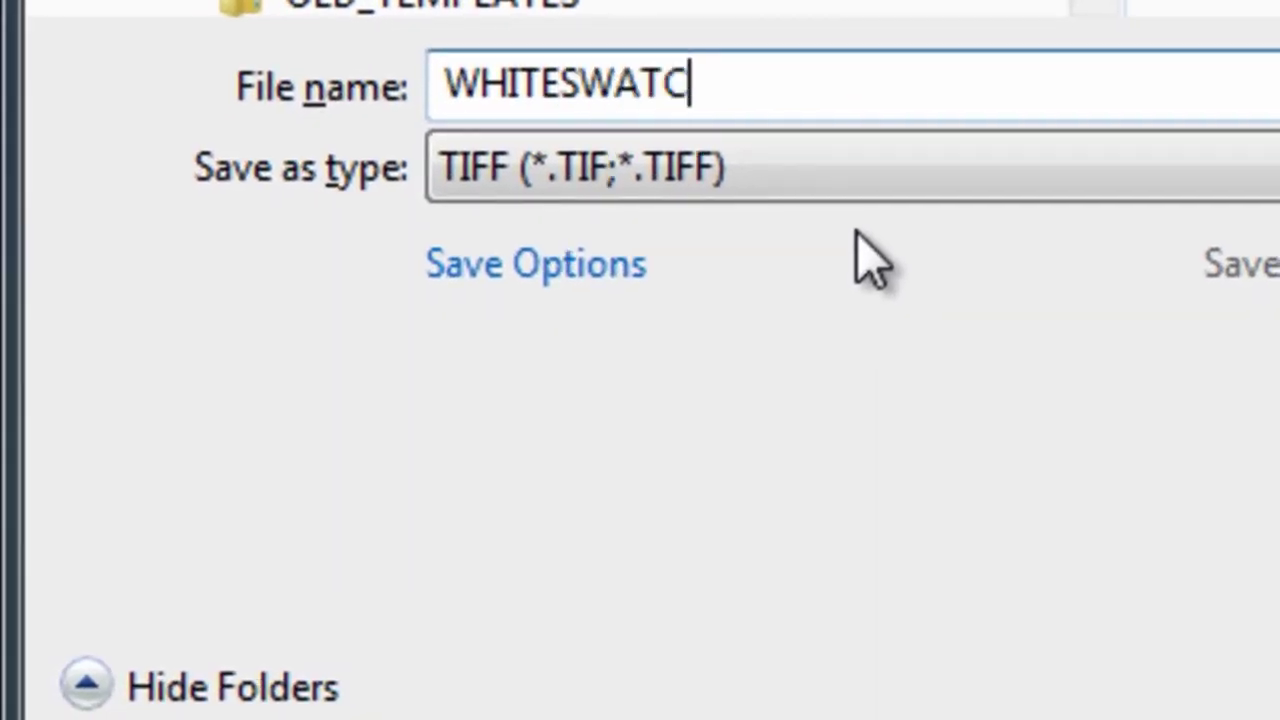